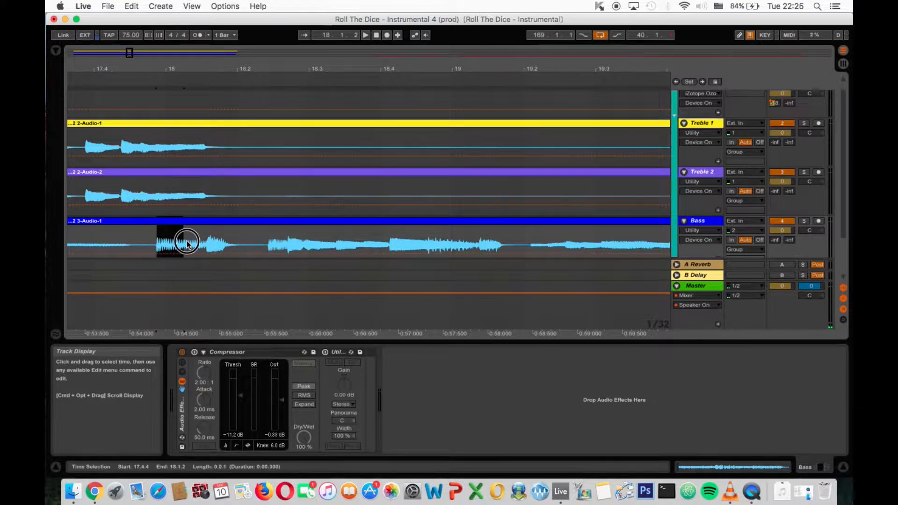
- Split out the Bass clip section from 18.1.3 to 18.2.1 and lower its clip gain to -7.39 dB
key(super+e)
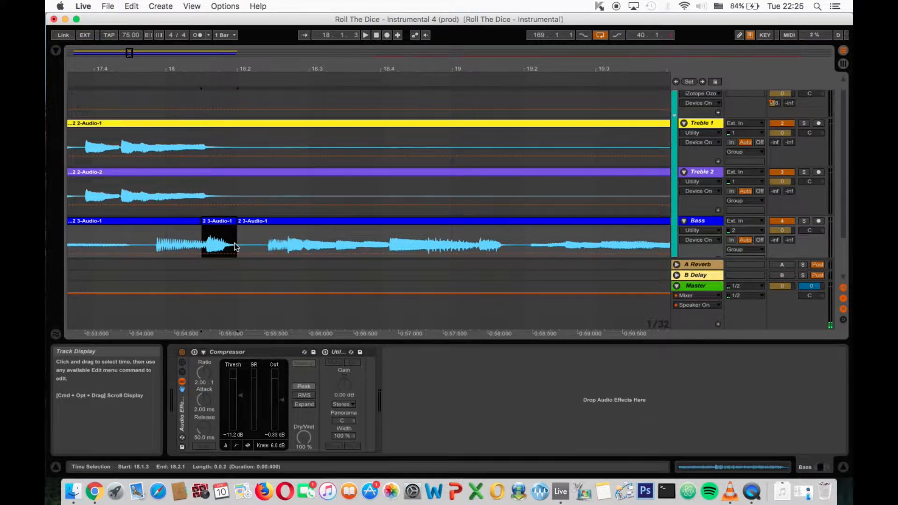
drag(268, 429, 269, 433)
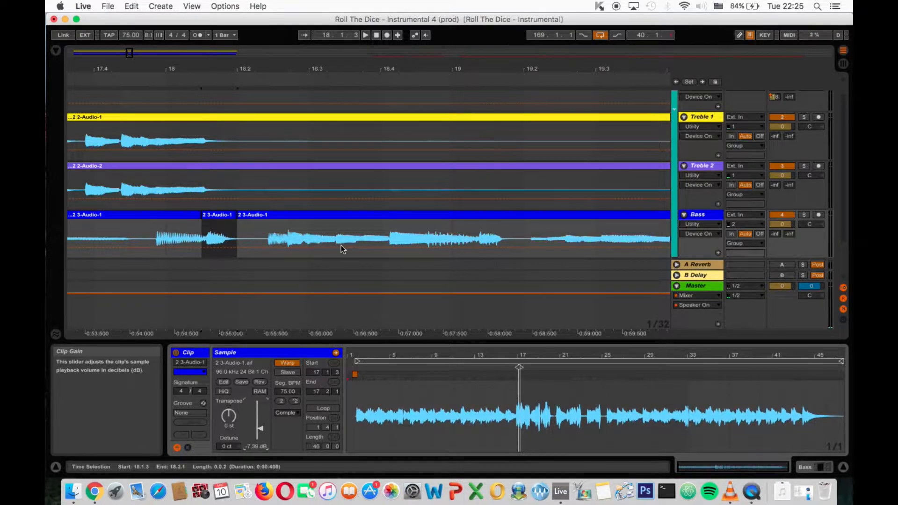
- Split out the Bass clip section from 18.4.3 to 18.4.4 and lower its clip gain to -6.85 dB
click(479, 240)
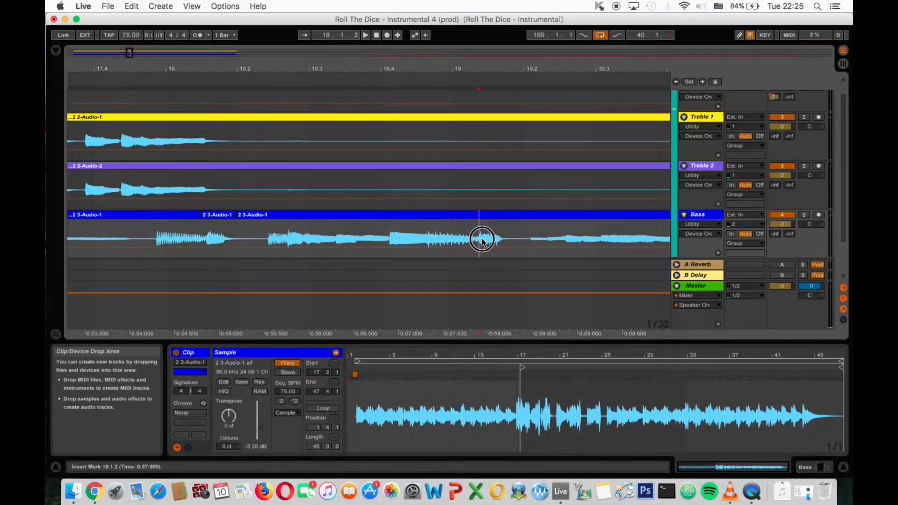
drag(422, 69, 421, 101)
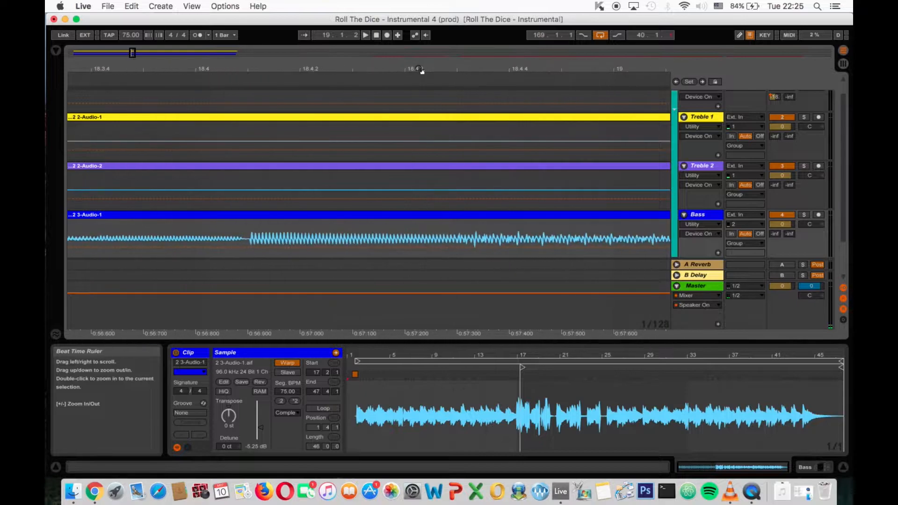
drag(470, 241, 584, 236)
key(super+e)
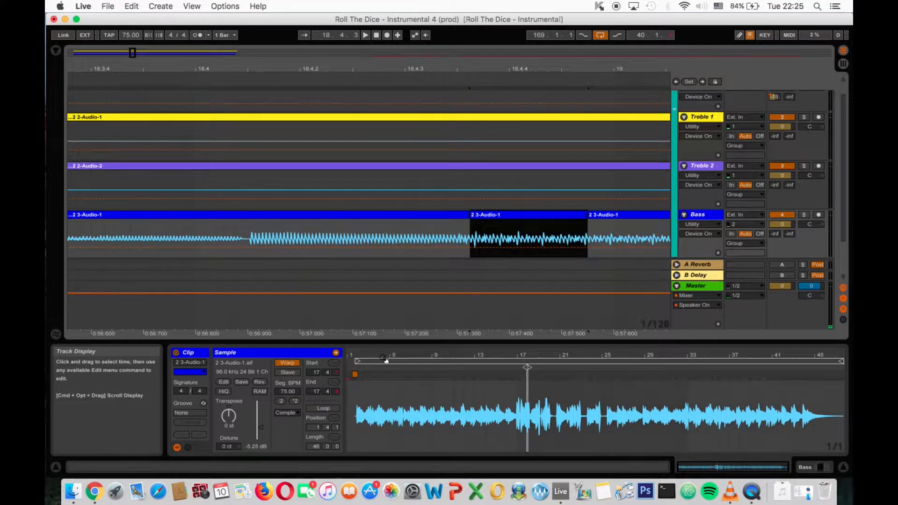
drag(261, 428, 261, 428)
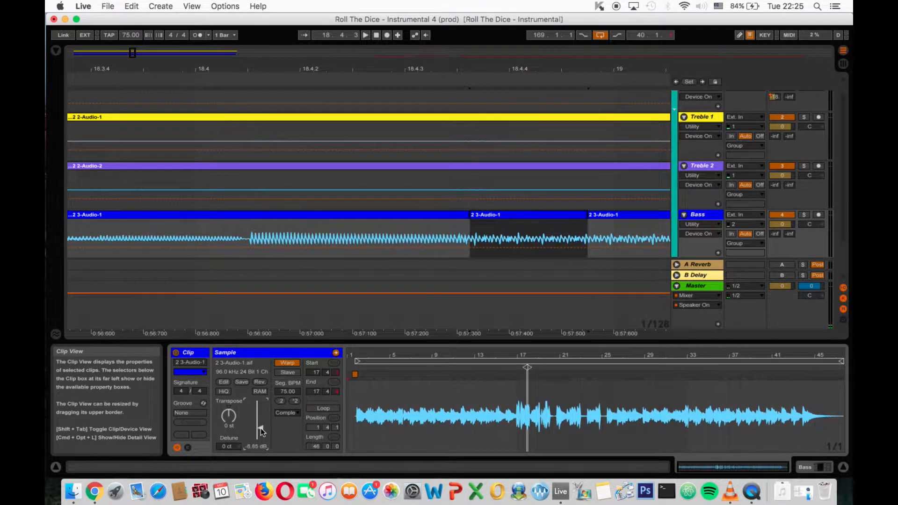
- Split out the Bass clip section from 20.3.4 to 20.4.2 and lower its clip gain to -7.39 dB
drag(425, 70, 314, 21)
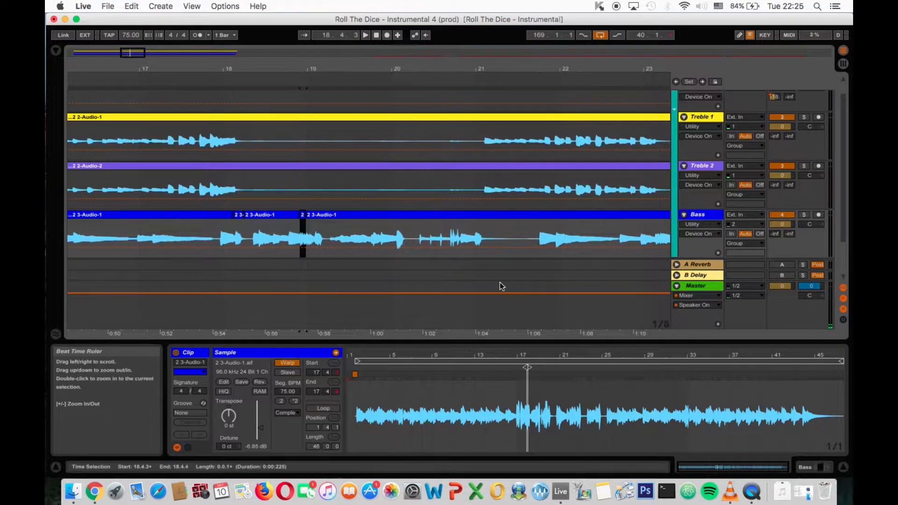
drag(445, 239, 462, 240)
drag(457, 68, 438, 198)
click(423, 233)
drag(423, 233, 492, 232)
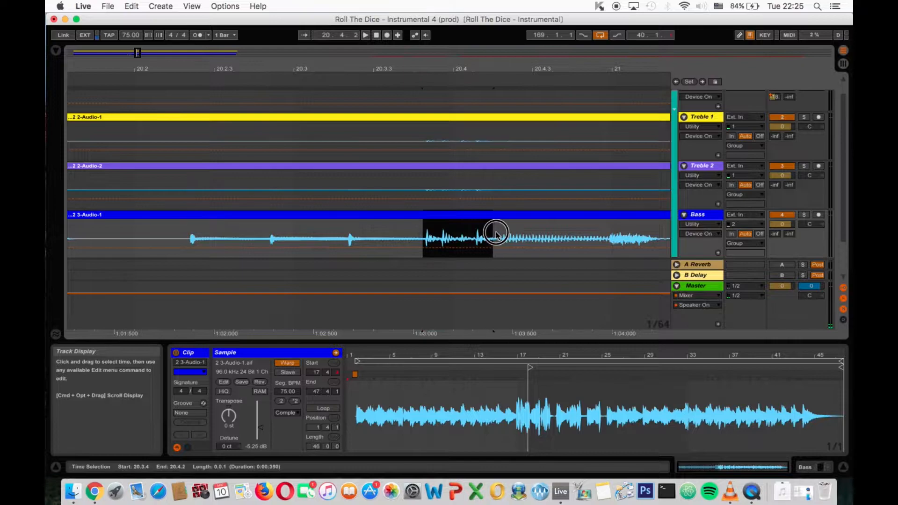
key(super+e)
drag(260, 426, 260, 431)
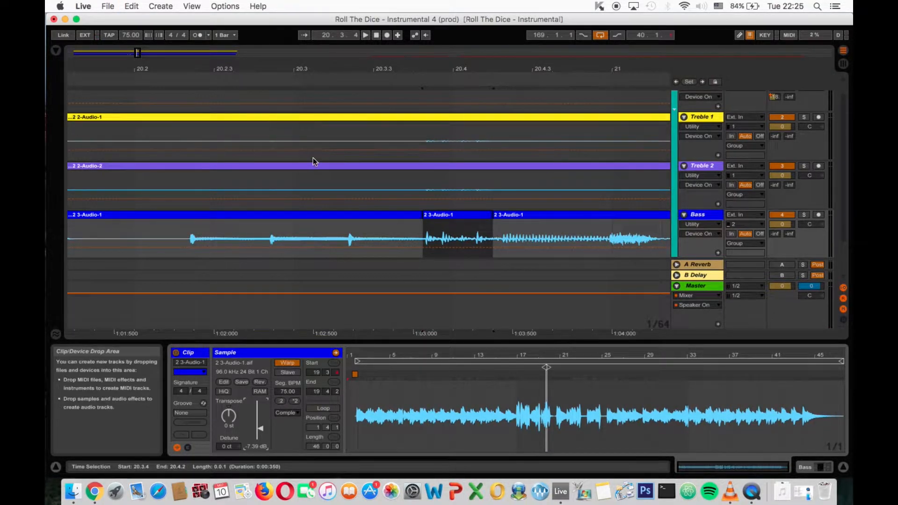
- Undo all the splits and gain changes made to the Bass clip
drag(307, 65, 338, 61)
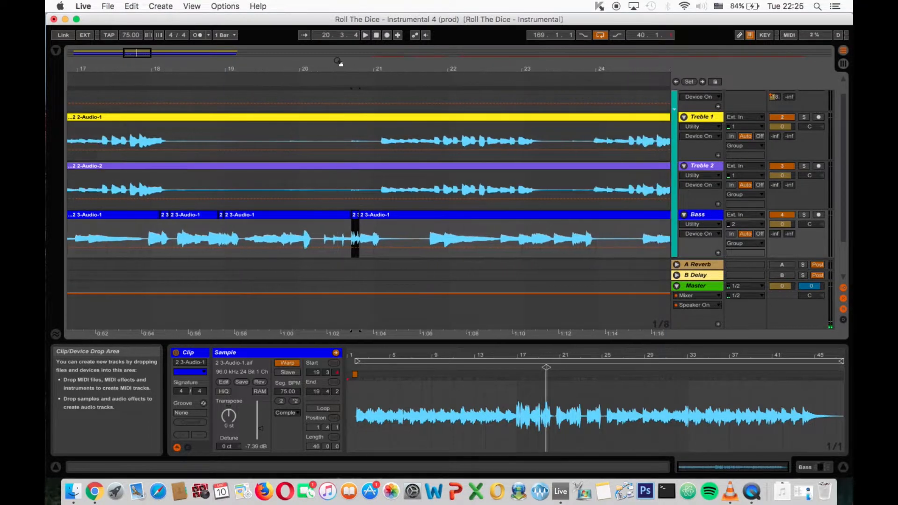
key(super+z)
key(super+z)
key(super+z)
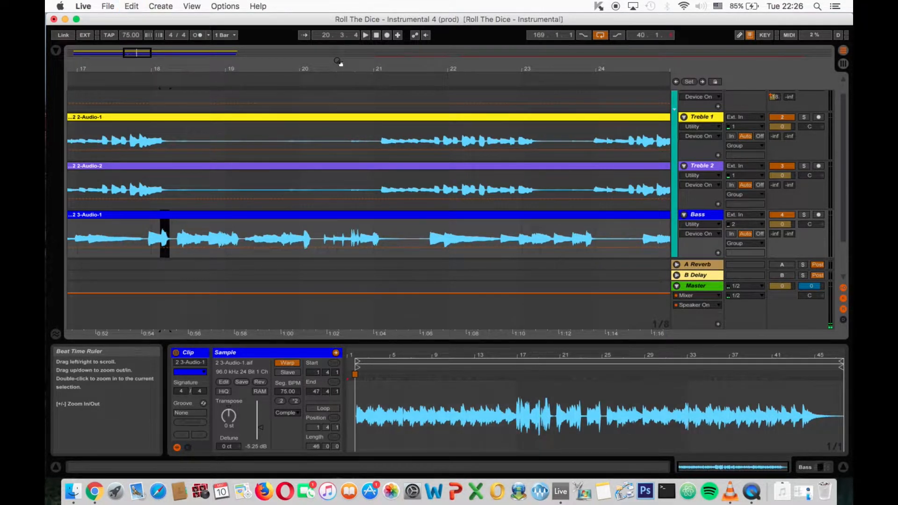
- Look over the whole arrangement, selecting the Bass, Treble 2 and Treble 1 tracks in turn
click(475, 228)
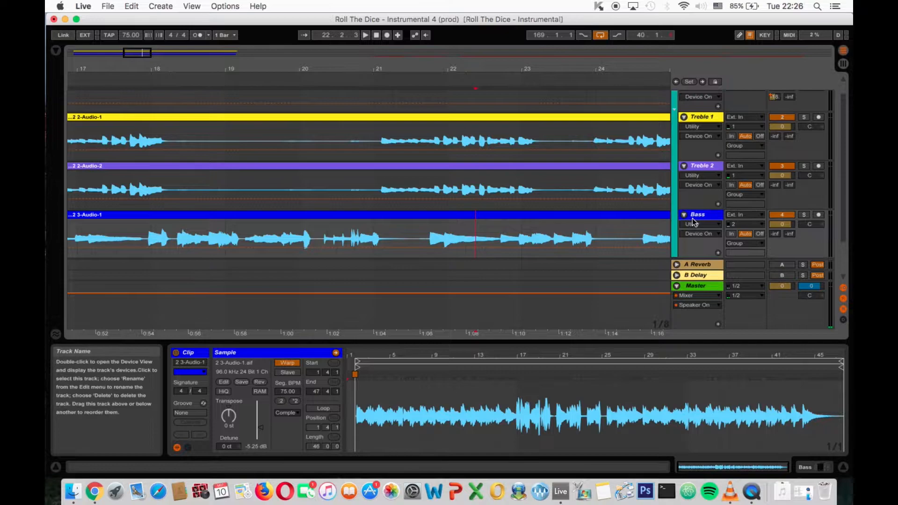
drag(583, 68, 430, 68)
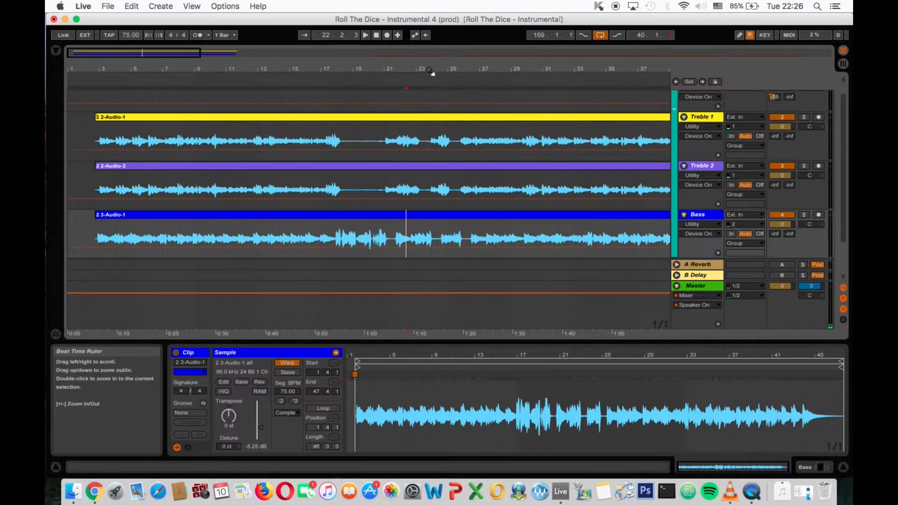
click(701, 215)
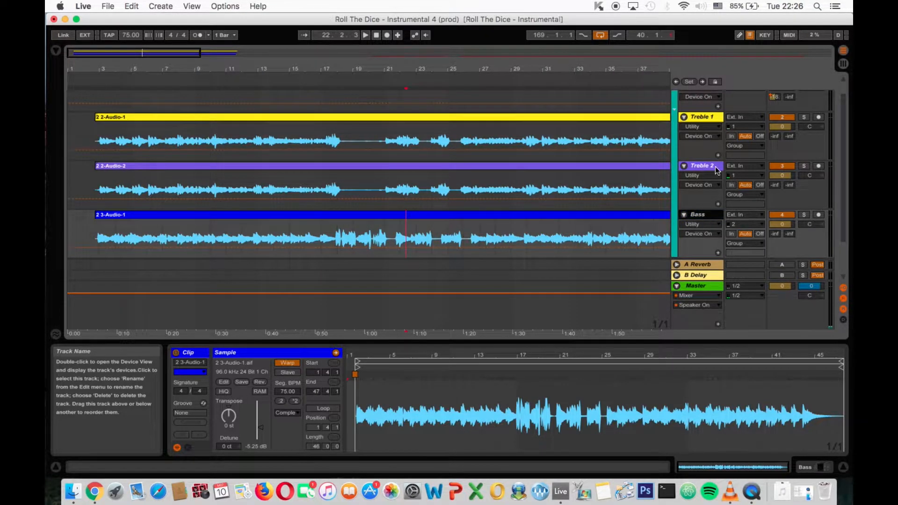
click(711, 168)
click(719, 118)
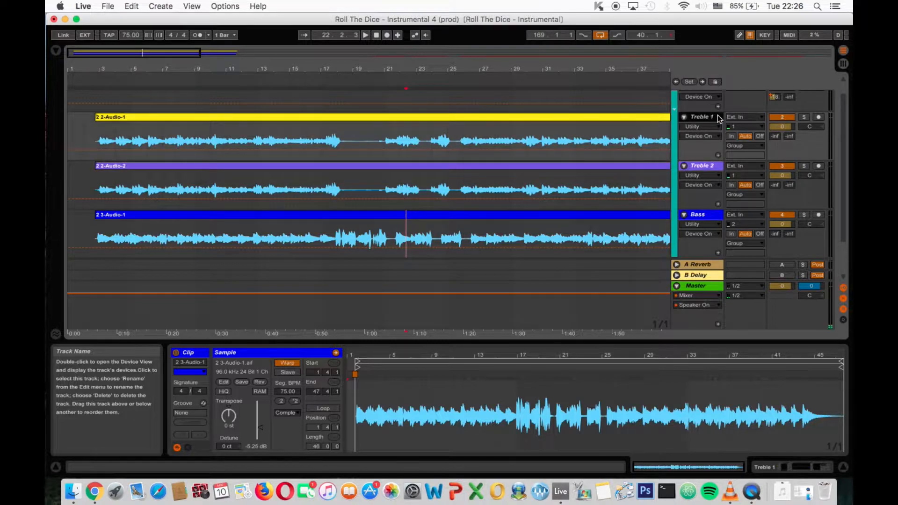
drag(539, 70, 479, 70)
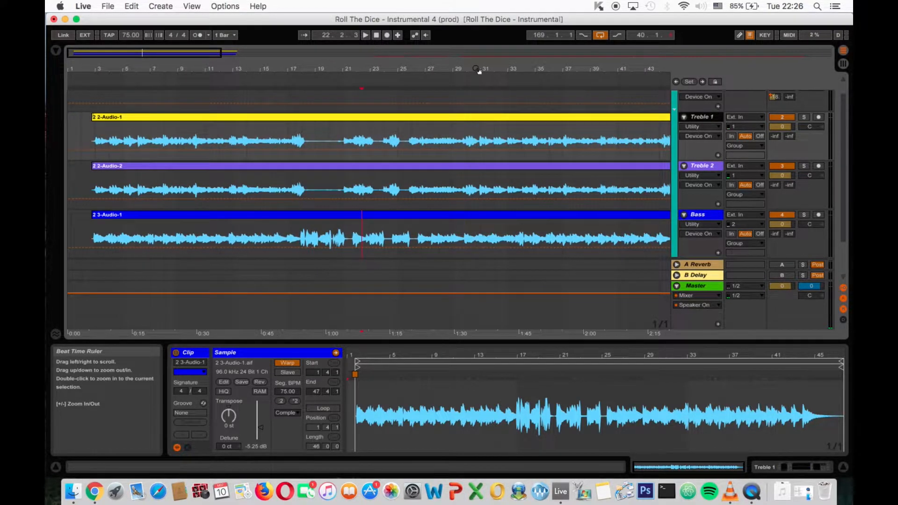
- Enable the Bass track's Compressor during playback from about bar 10 and set its threshold to -12.0 dB
click(697, 213)
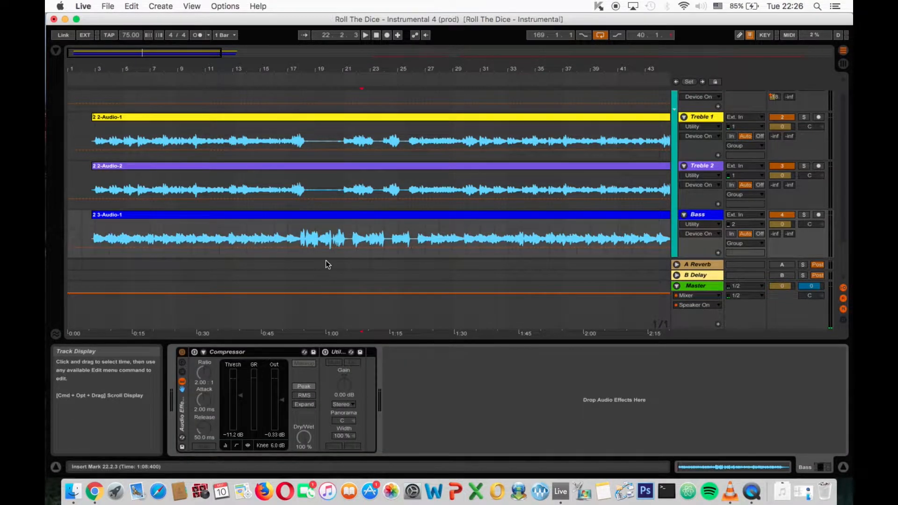
click(202, 78)
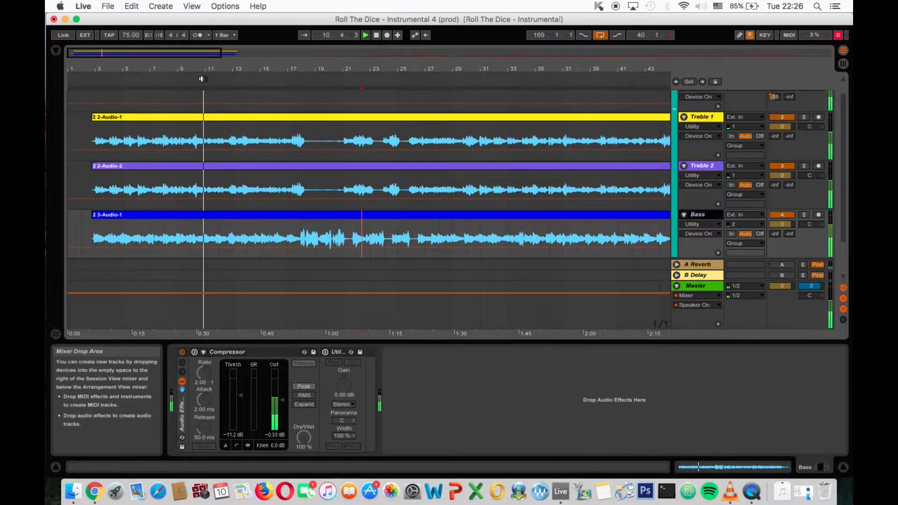
click(196, 351)
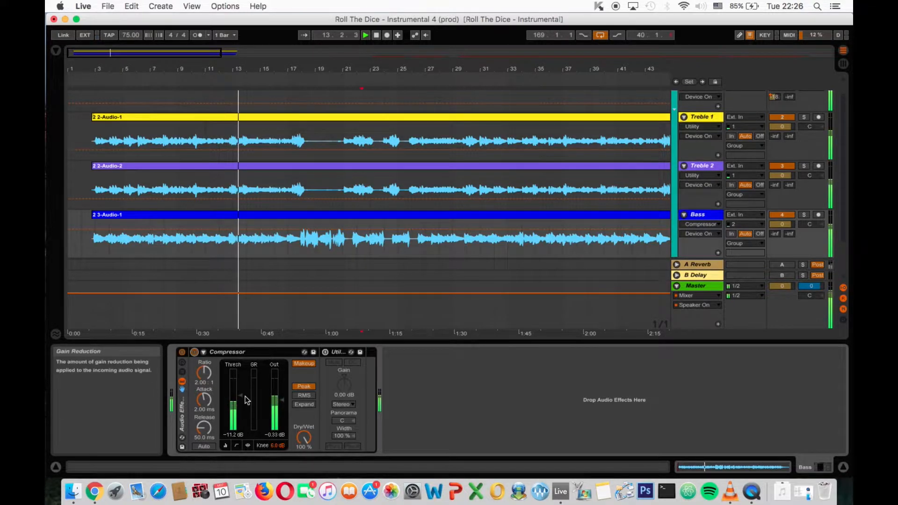
drag(245, 396, 245, 400)
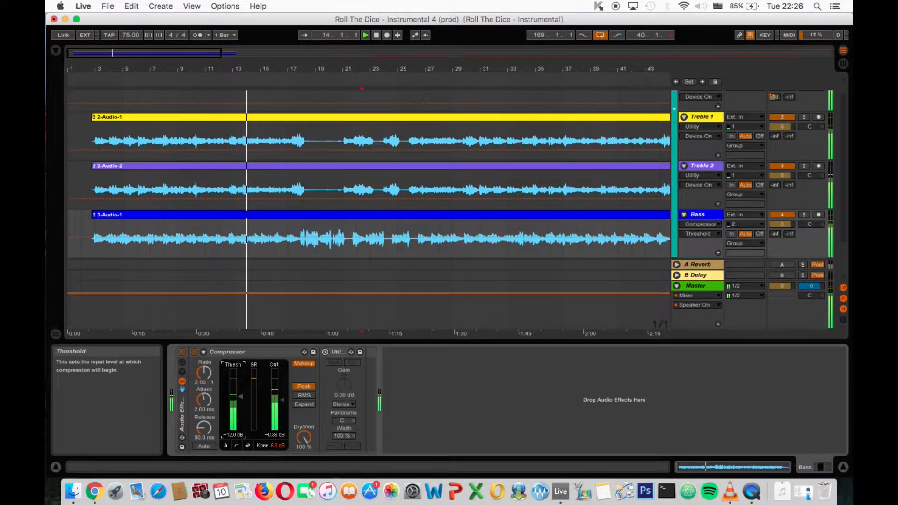
click(409, 313)
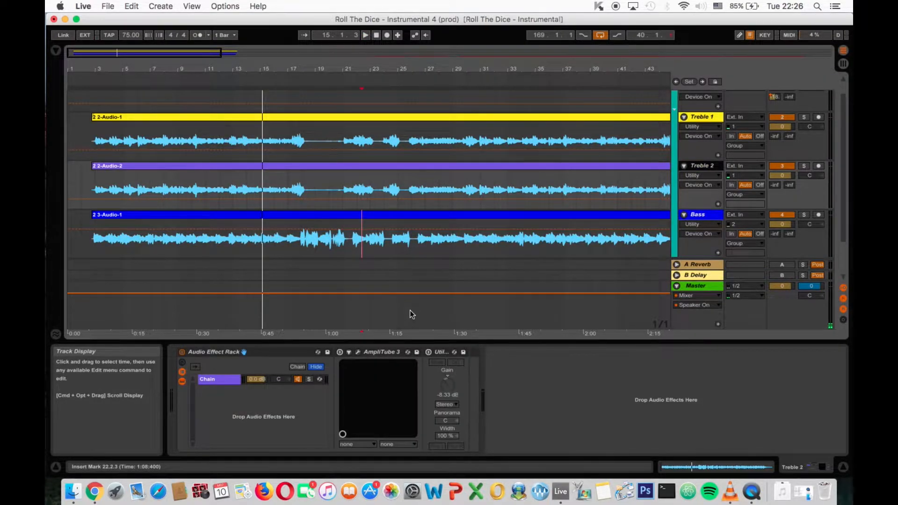
- Compare the device chains of the Treble 1 and Treble 2 tracks
click(702, 118)
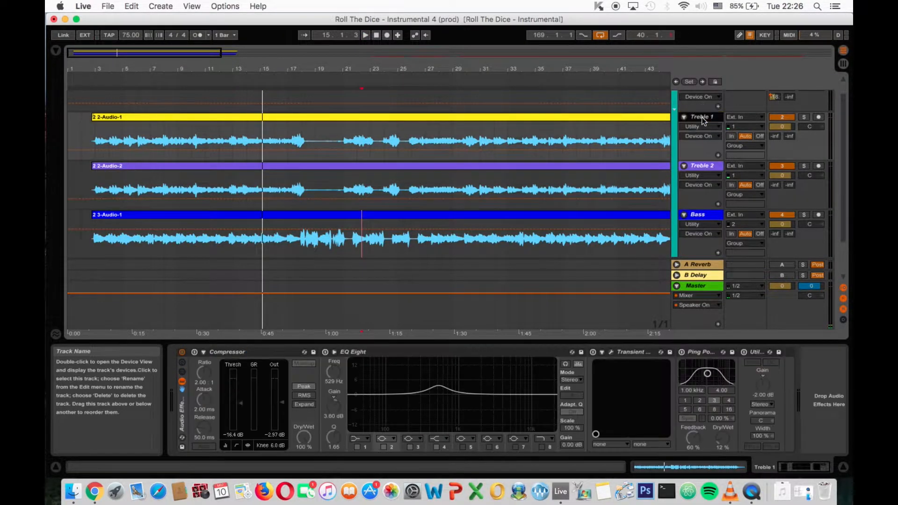
click(710, 166)
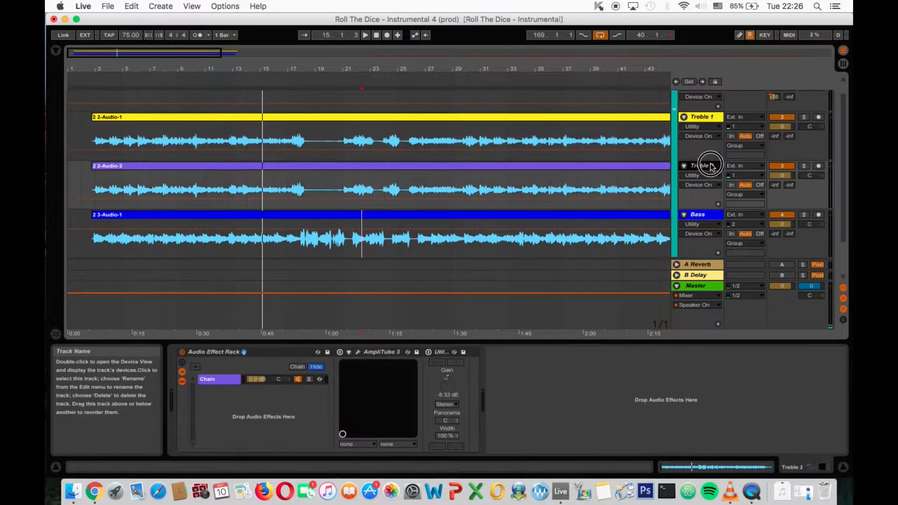
click(707, 120)
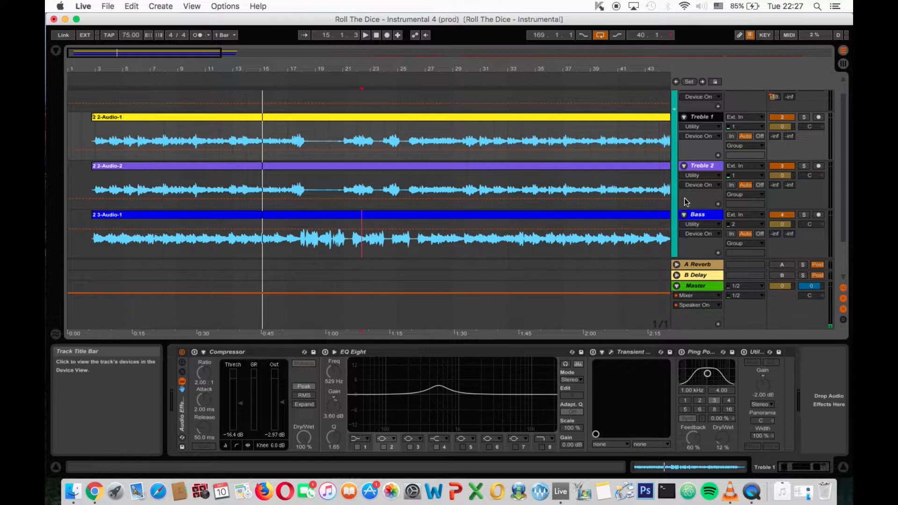
scroll(624, 203, up, 1)
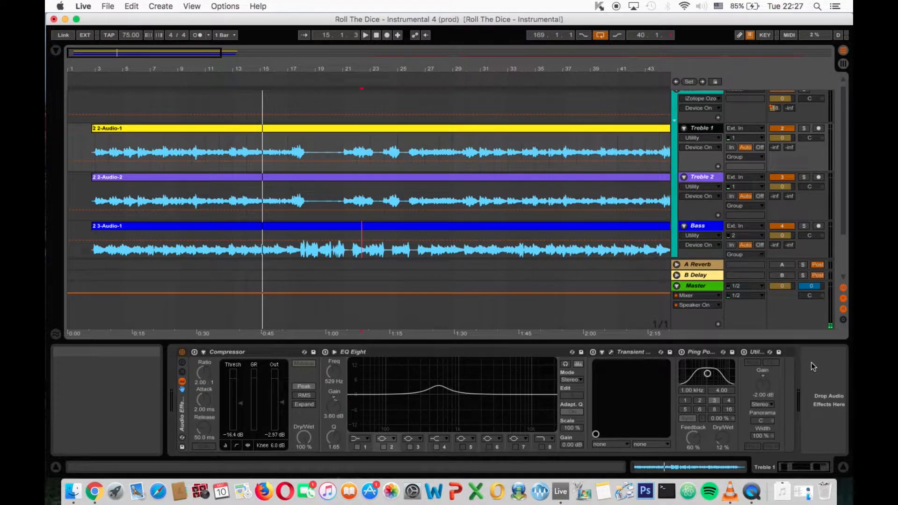
click(695, 176)
- Enable the Compressor on the Treble 1 track and listen to the compression from about bar 13
click(706, 127)
click(194, 351)
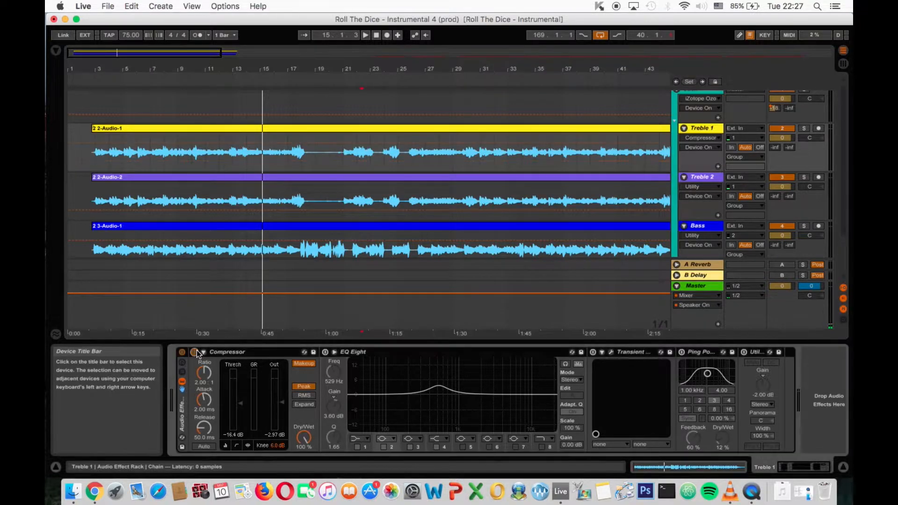
click(234, 82)
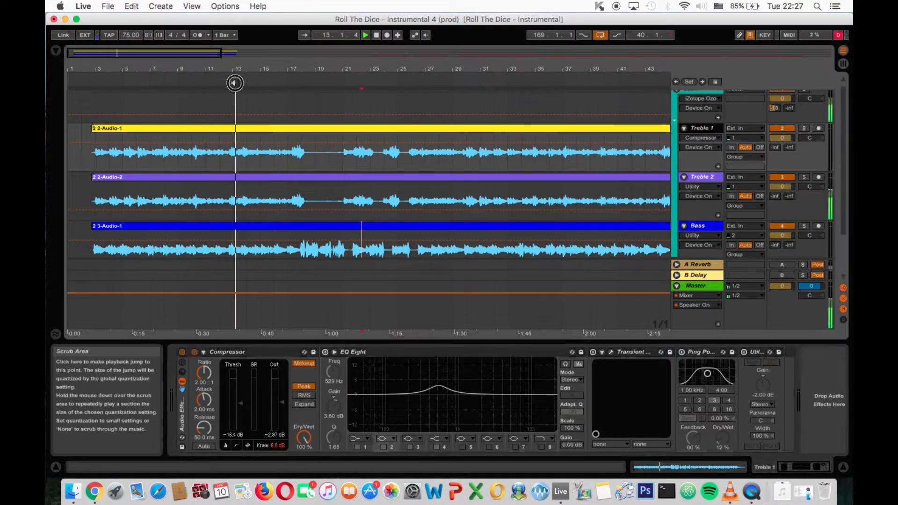
click(239, 404)
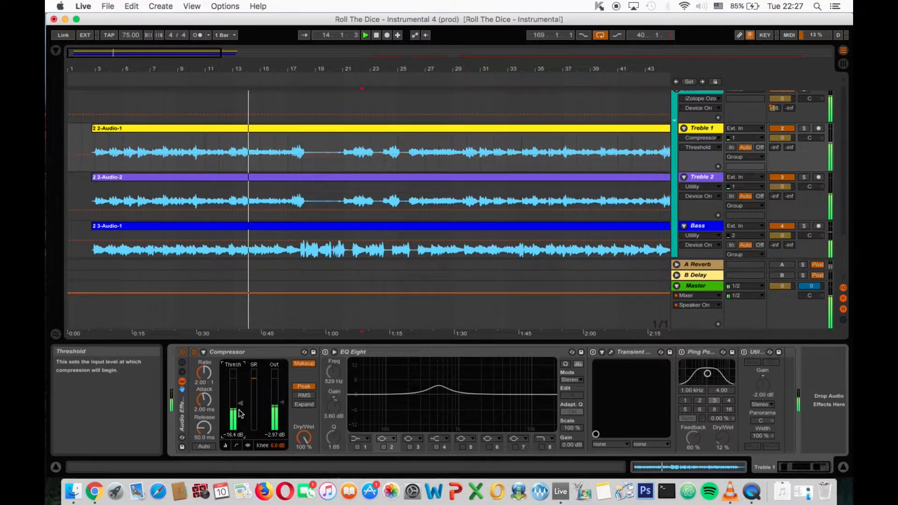
- Enable EQ Eight on the Treble 1 track, comparing the sound with and without it during playback
click(326, 352)
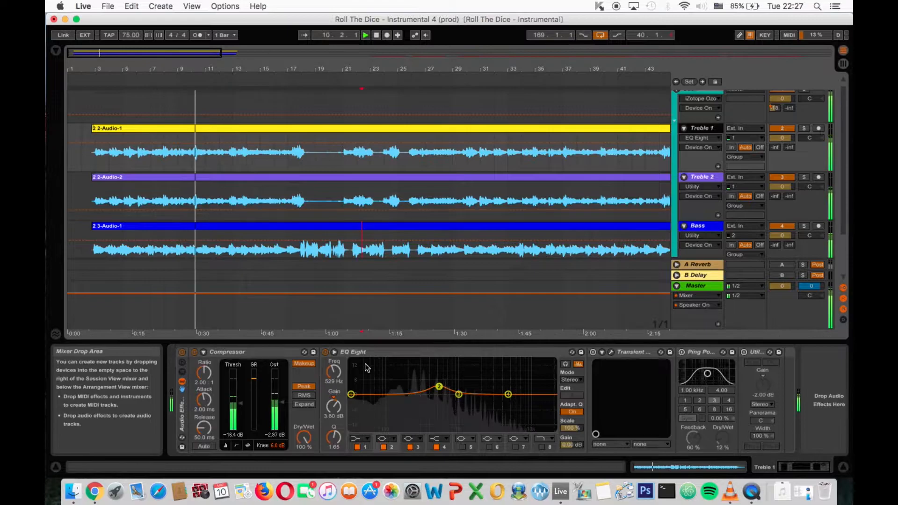
click(325, 352)
click(325, 352)
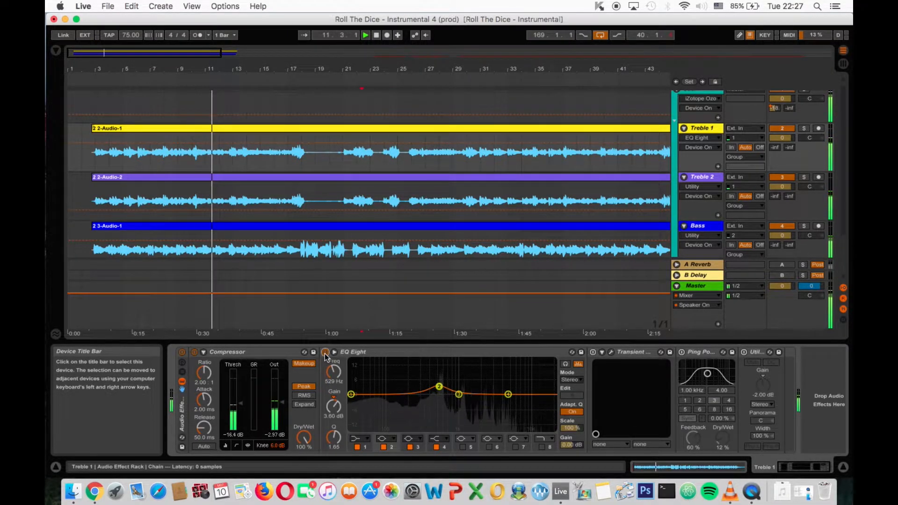
click(325, 352)
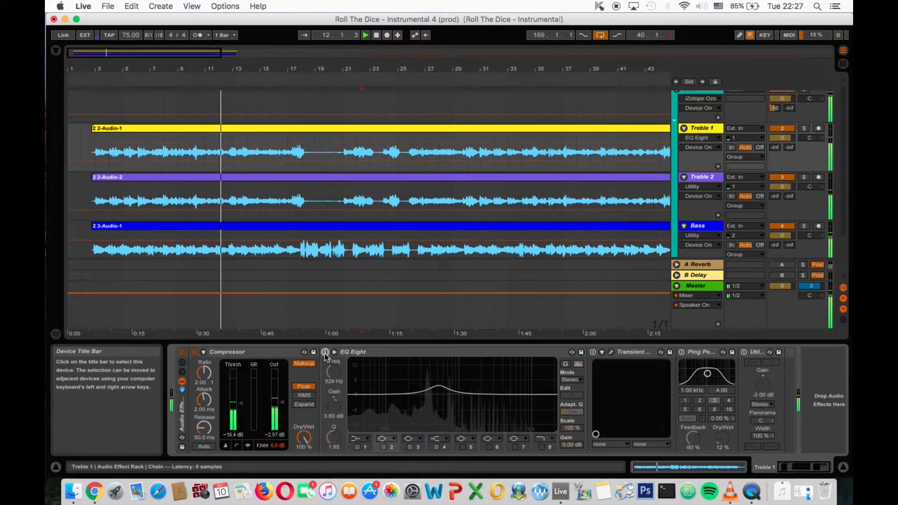
click(325, 352)
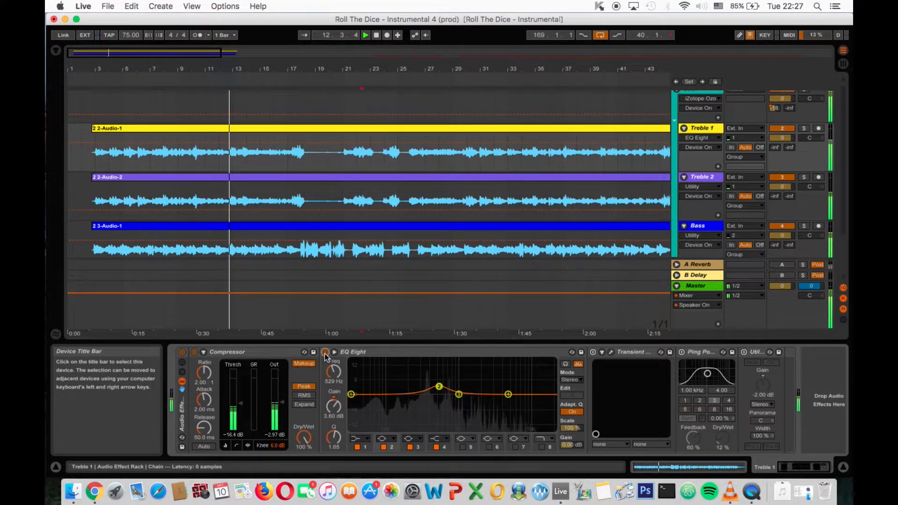
- Solo the Treble 1 track to hear it alone, then stop playback
click(803, 128)
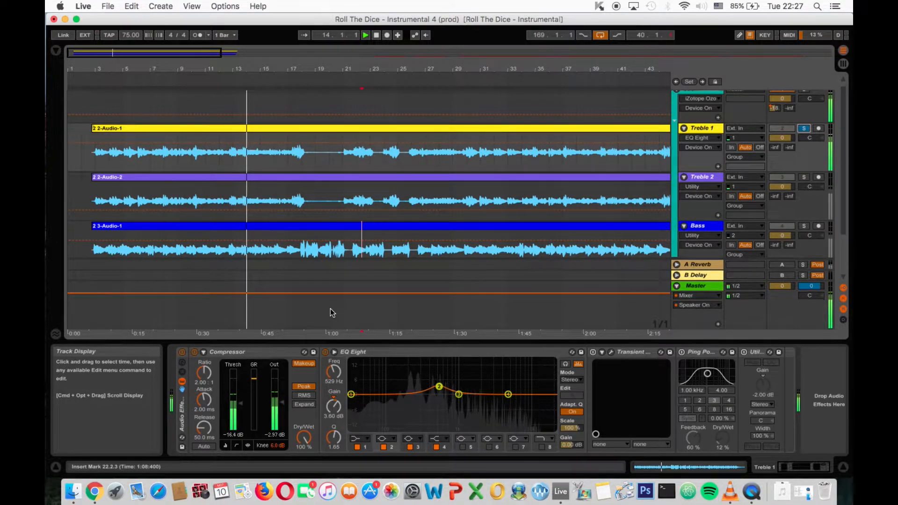
key(space)
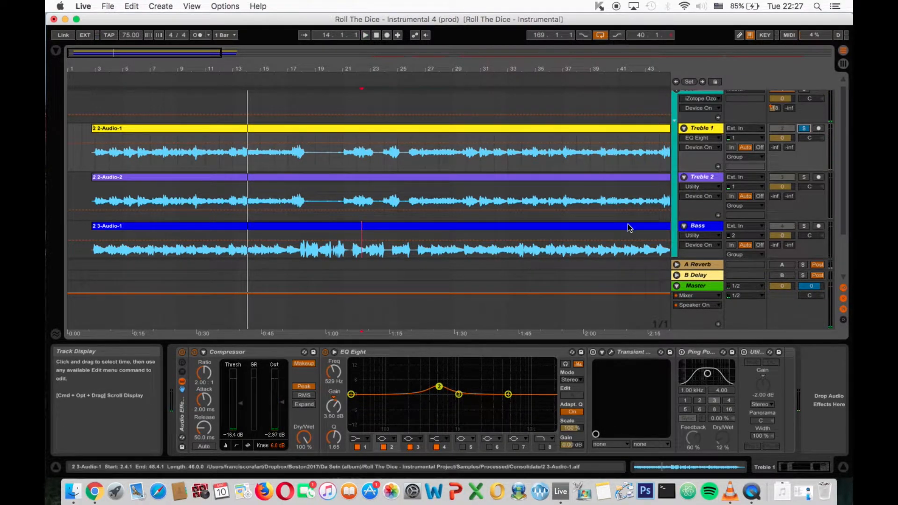
click(582, 372)
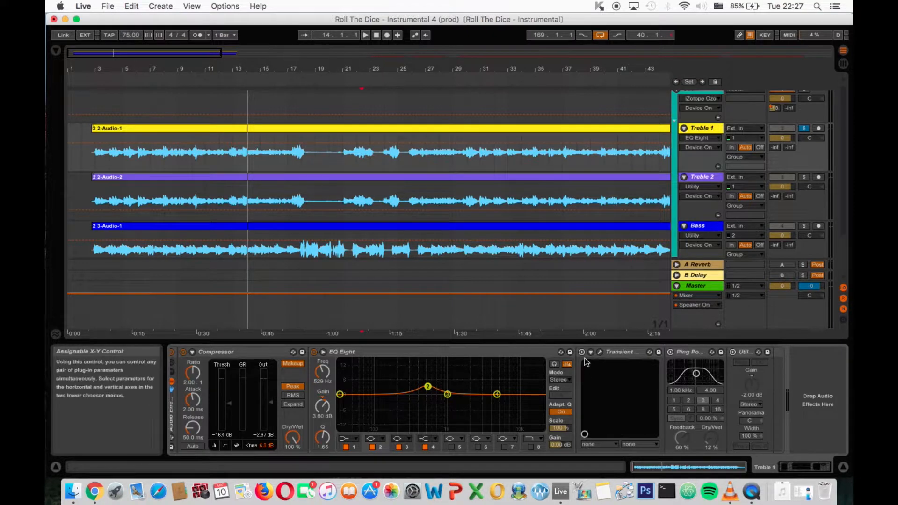
- Enable Transient Master on the Treble 1 track, open its plug-in window and listen to its effect from about bar 11
click(600, 352)
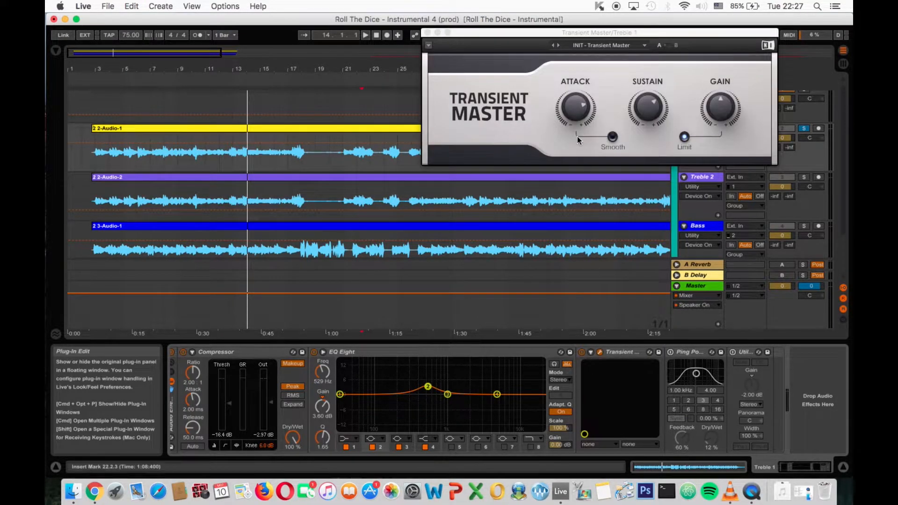
drag(513, 29, 500, 27)
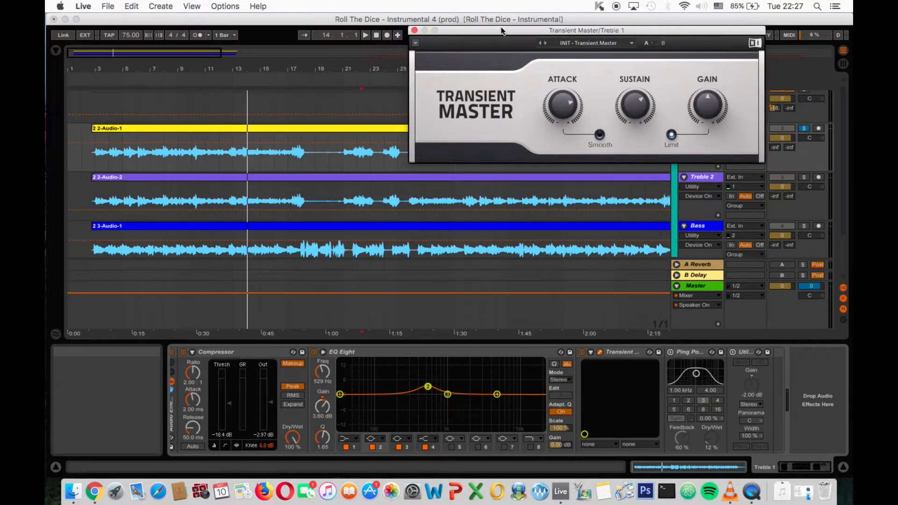
click(201, 78)
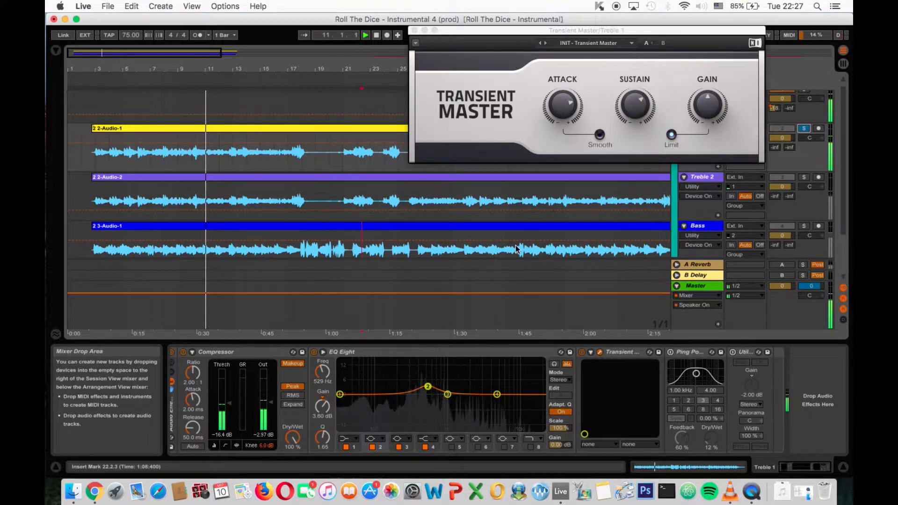
click(581, 352)
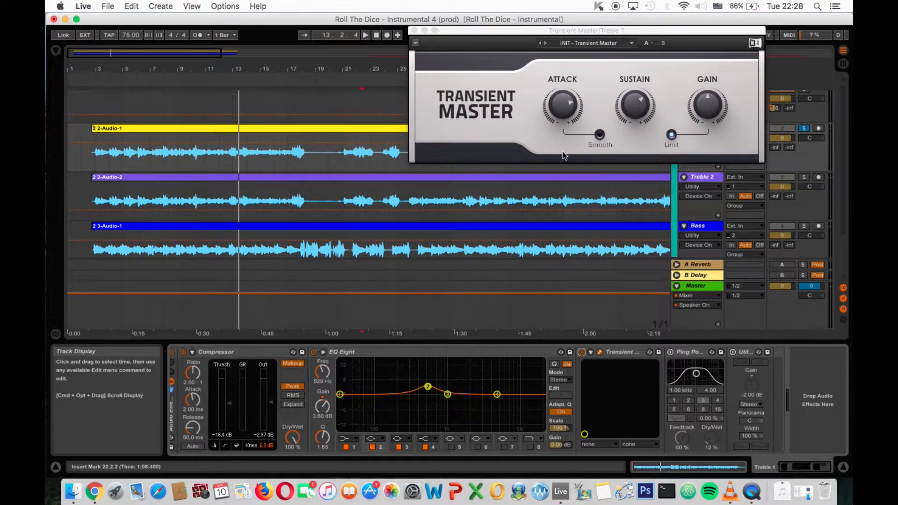
- Check Transient Master's Attack value and compare Treble 1 with and without the effect from about bar 14, then close the plug-in window
click(569, 109)
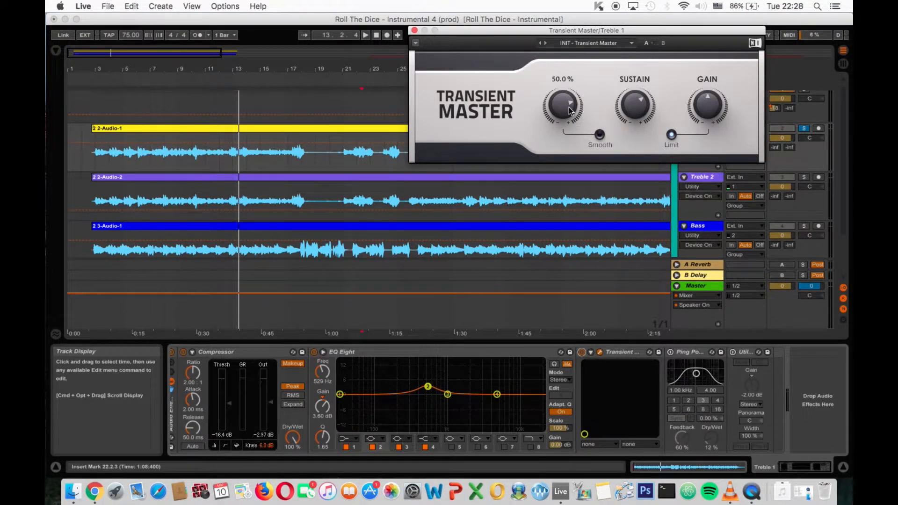
drag(536, 30, 478, 32)
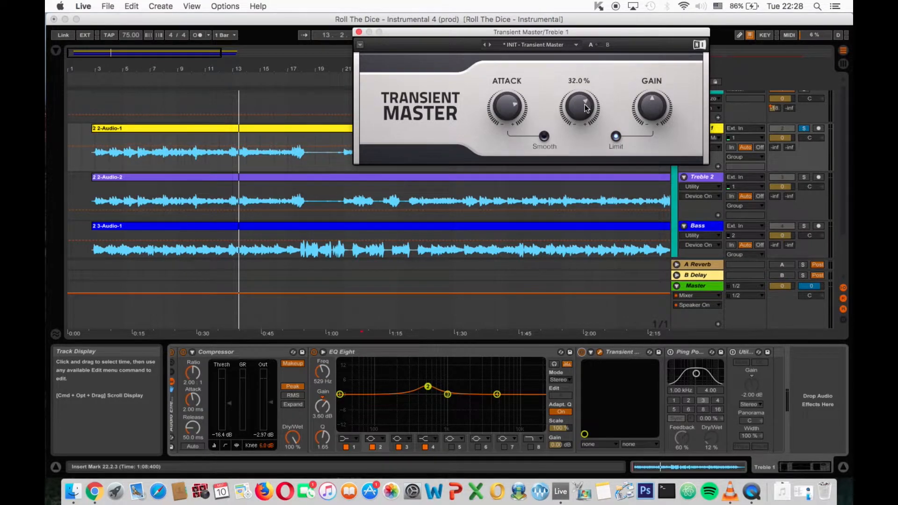
click(249, 78)
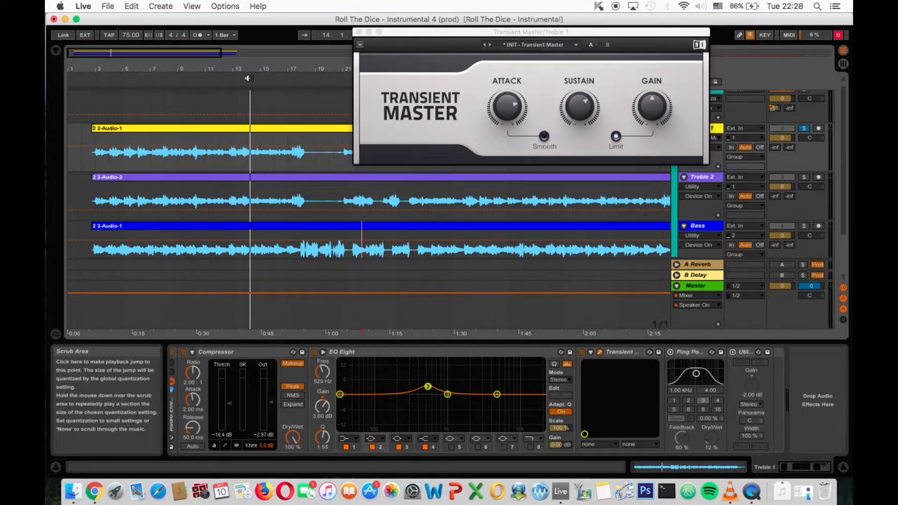
click(581, 354)
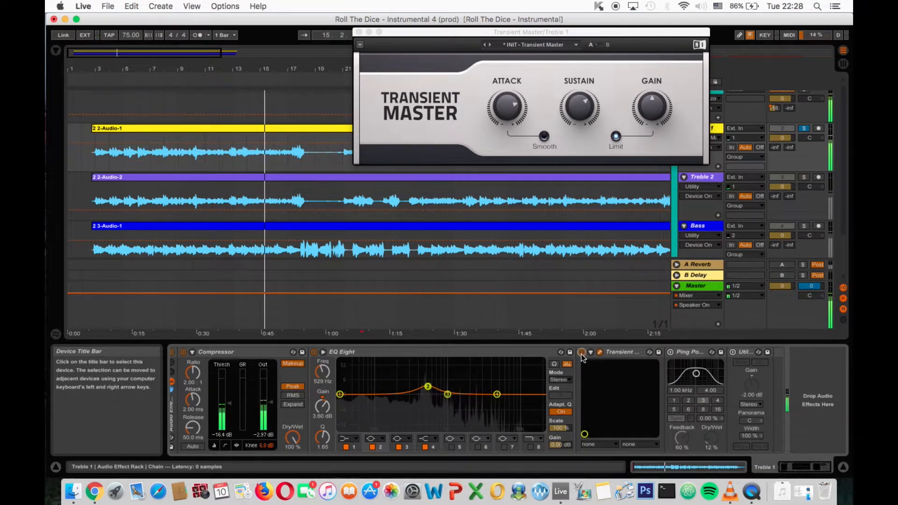
key(space)
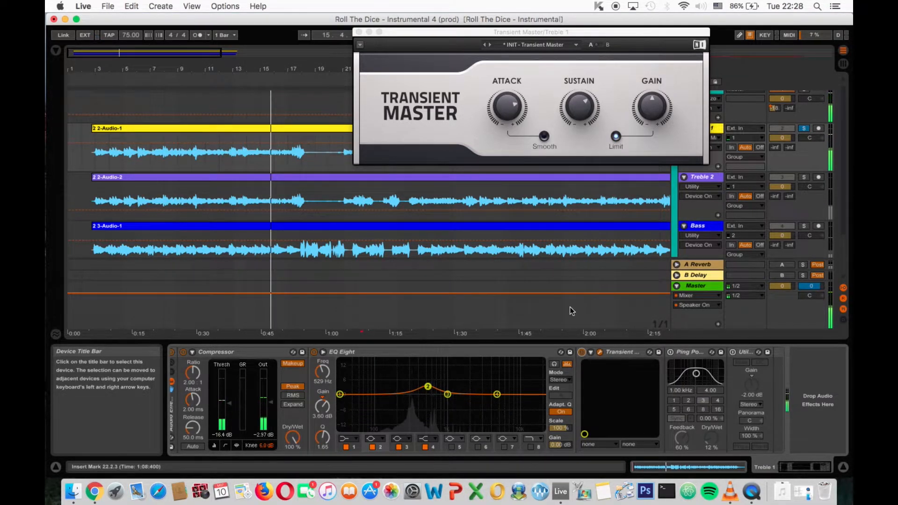
click(359, 33)
- Enable Ping Pong Delay and Utility on the Treble 1 track while listening from about bar 31
click(673, 352)
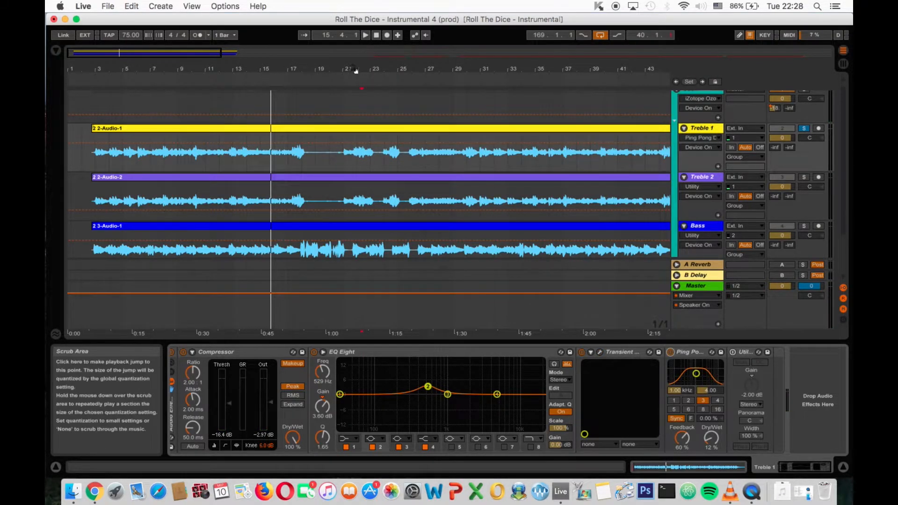
click(482, 70)
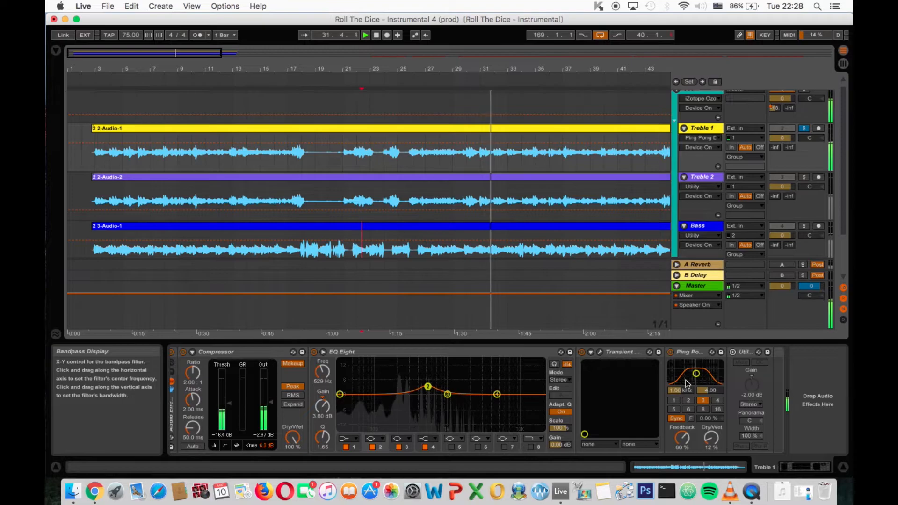
click(733, 352)
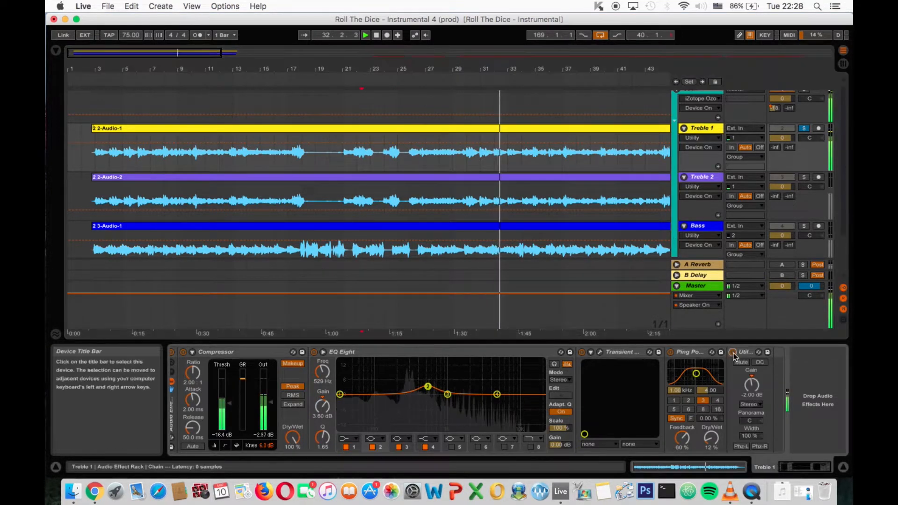
- Unsolo the Treble 1 track, solo Treble 2 instead and play it briefly
scroll(616, 163, up, 1)
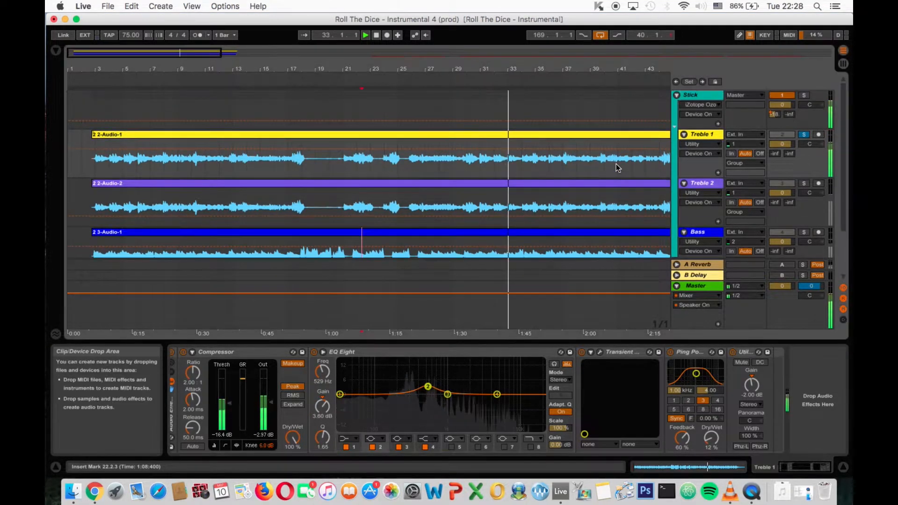
click(803, 135)
click(702, 183)
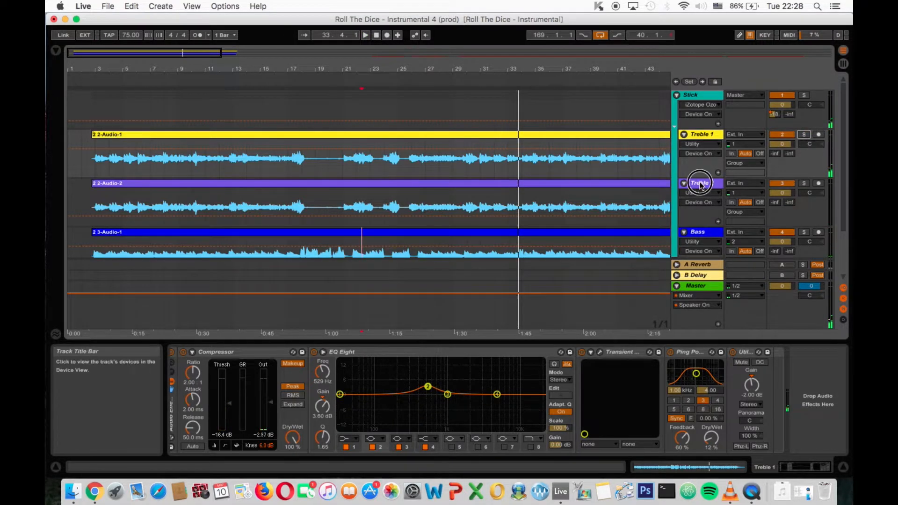
click(804, 184)
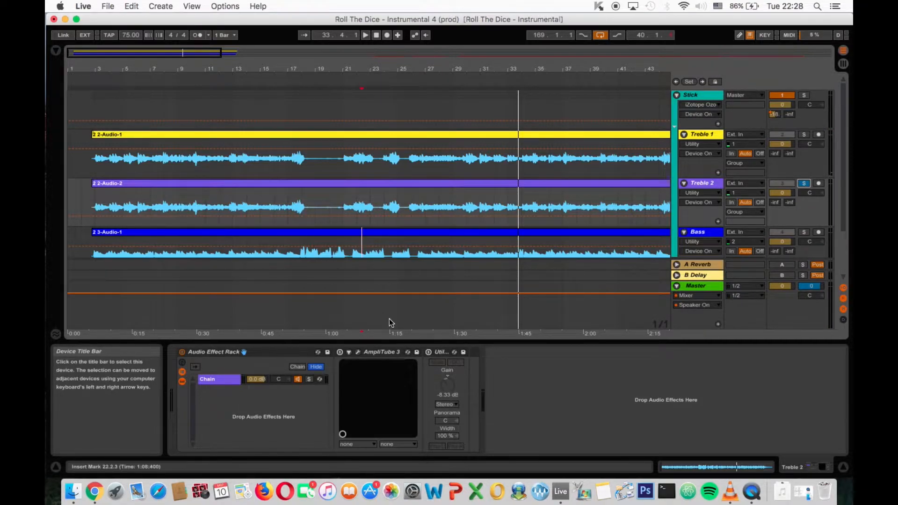
key(space)
key(space)
- Enable AmpliTube 3 and Utility on the Treble 2 track, comparing the sound with the BA500 amp powered on and off
click(340, 352)
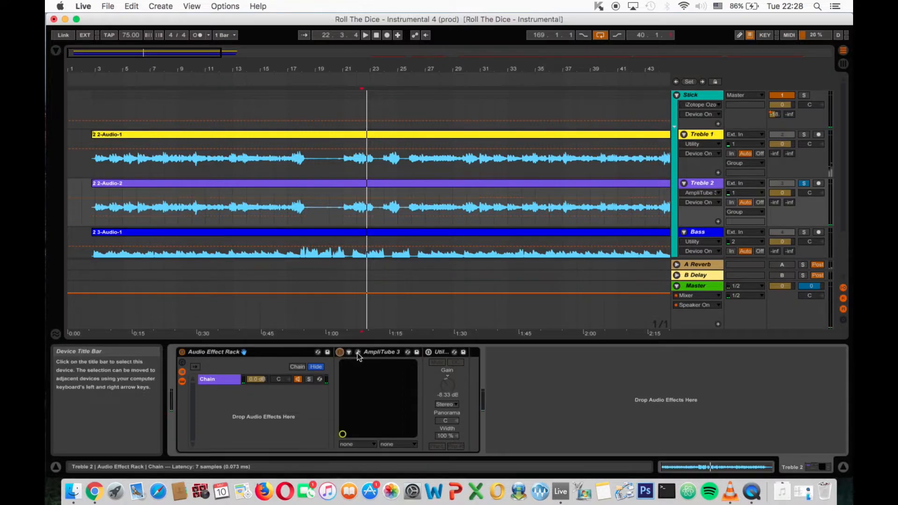
click(357, 352)
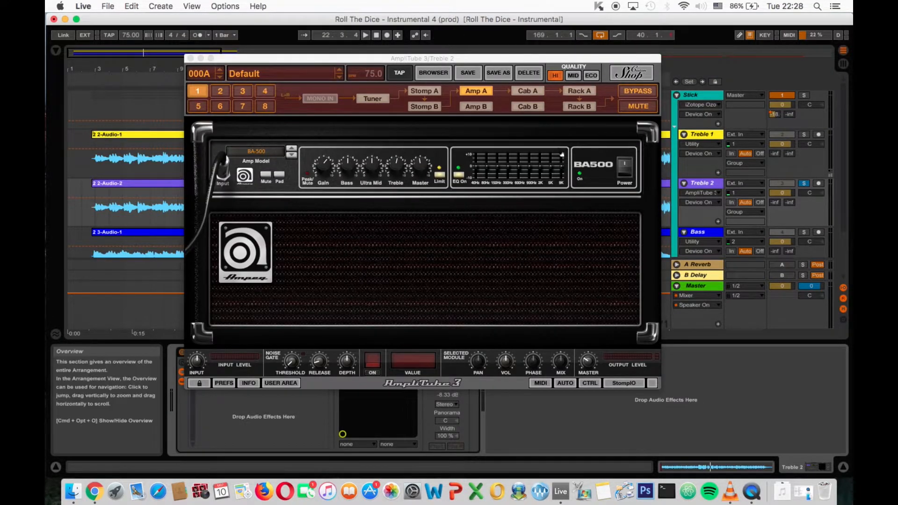
click(624, 167)
key(space)
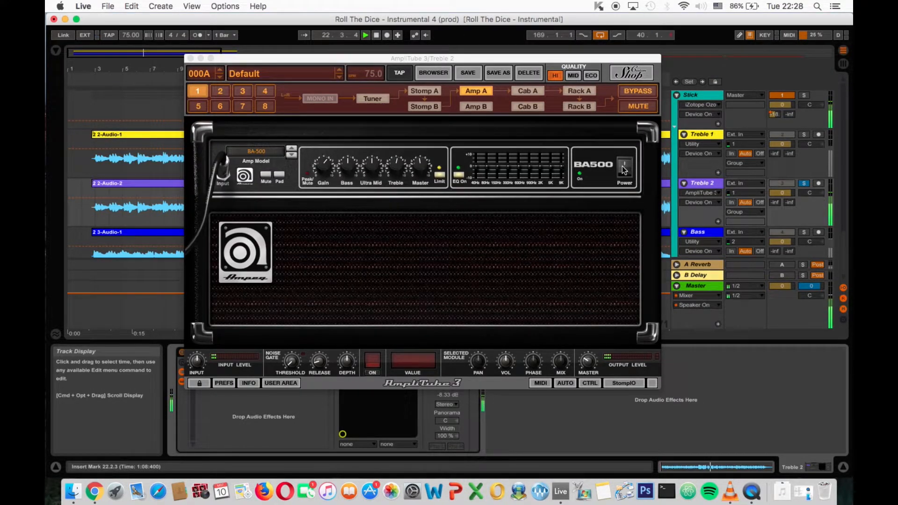
click(624, 169)
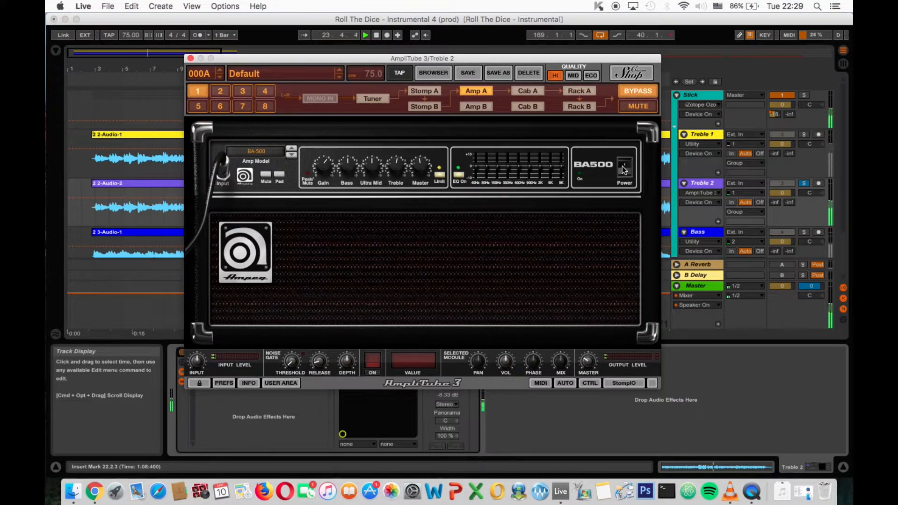
click(624, 169)
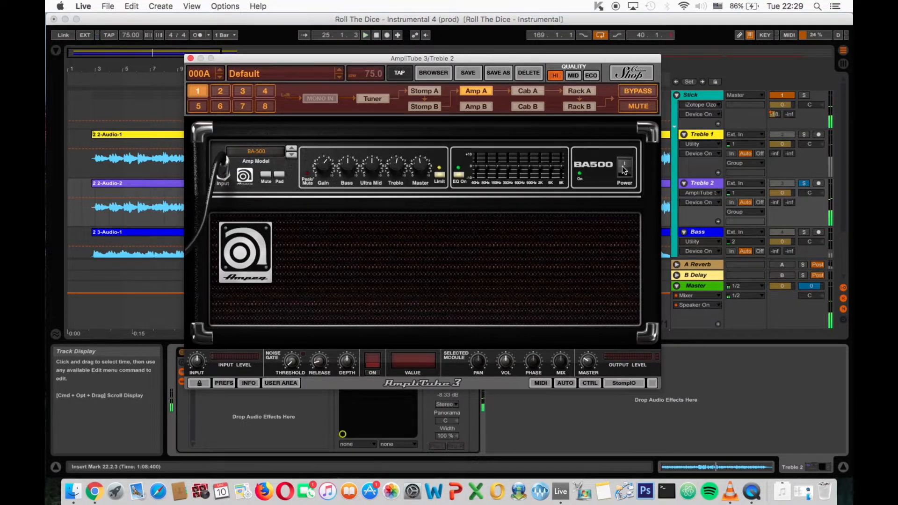
click(190, 58)
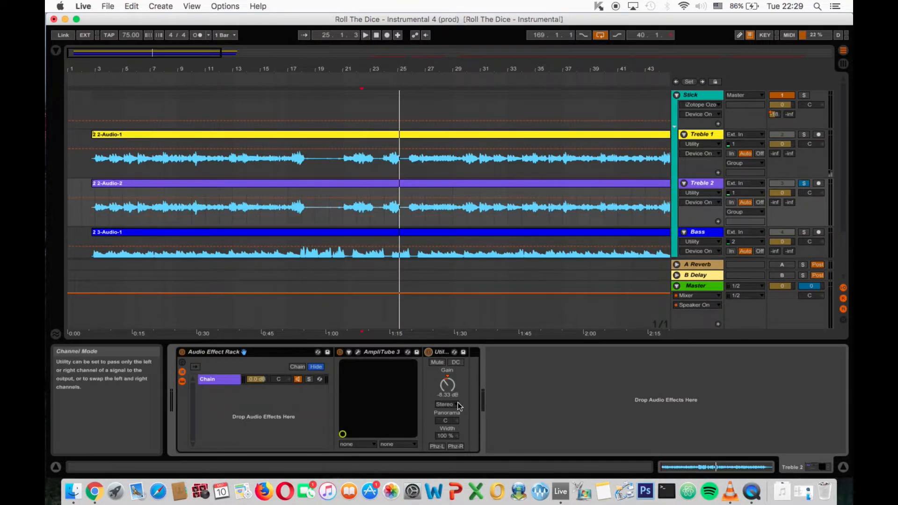
- Listen to the soloed Treble 2 track from about bar 36, then unsolo it and stop playback
click(709, 183)
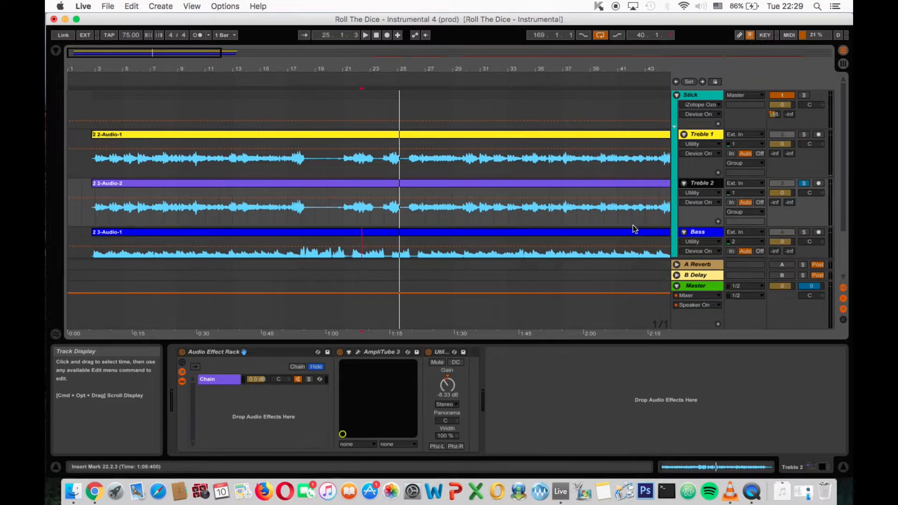
click(547, 92)
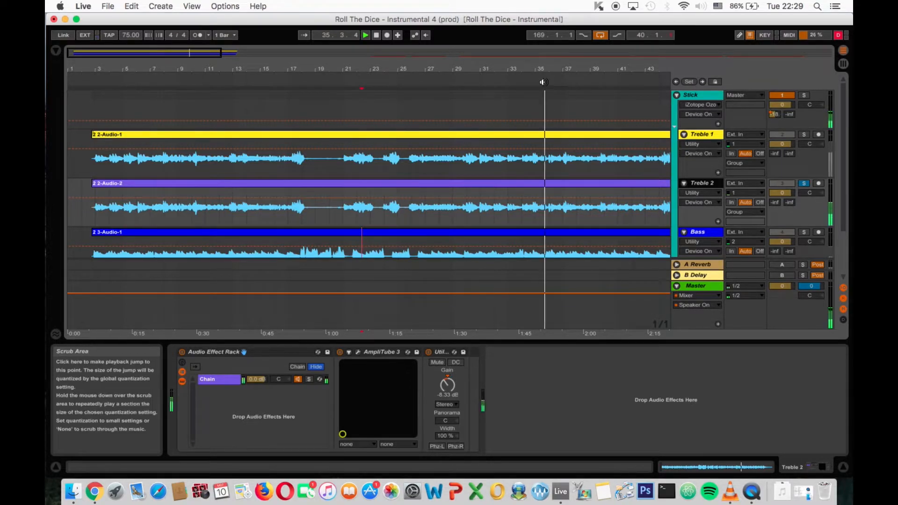
click(804, 183)
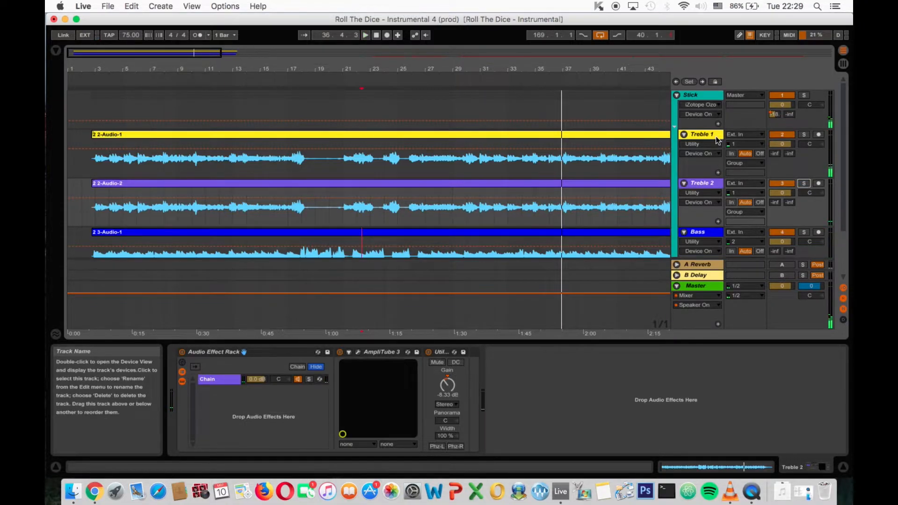
- Review the device chains of the Bass, Treble 2 and Treble 1 tracks
click(707, 235)
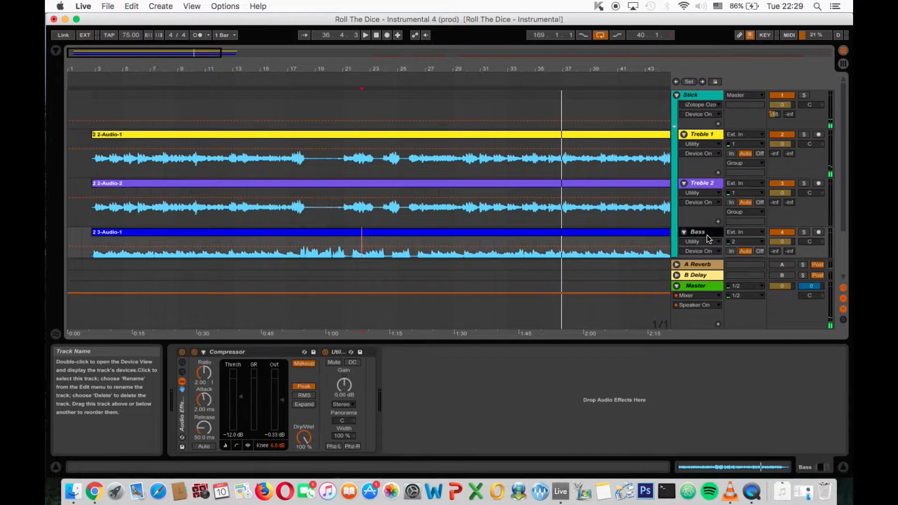
click(701, 184)
click(703, 135)
- Enable Solid EQ on the Stick group, inspect its settings while playing from about bars 22 and 36, and close its window
click(703, 95)
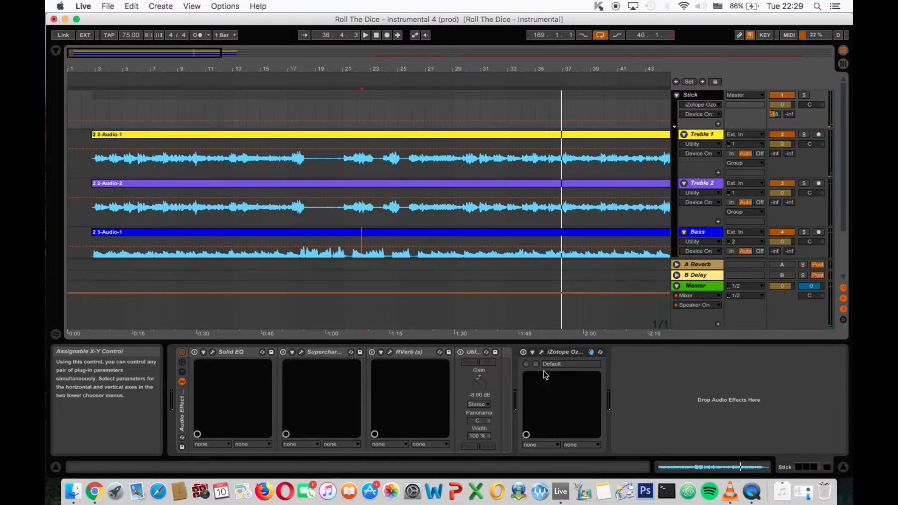
click(198, 356)
click(213, 354)
drag(364, 106, 392, 2)
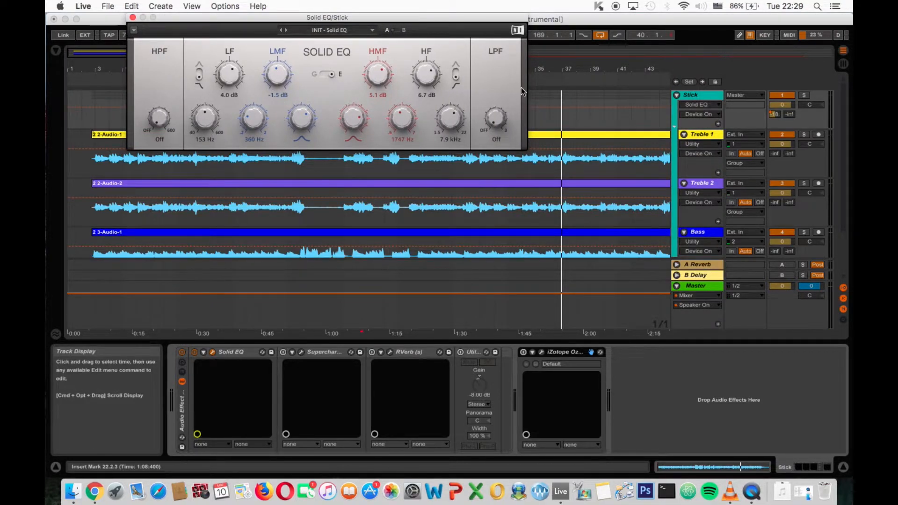
key(space)
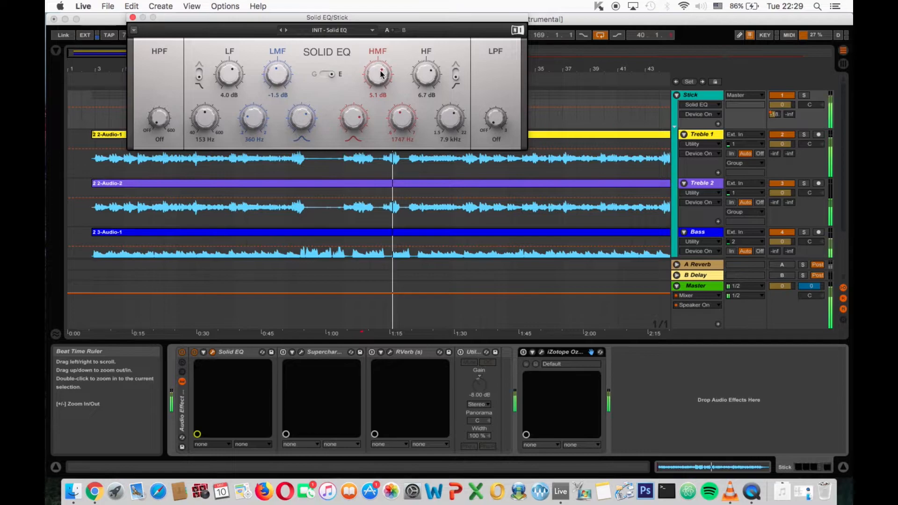
click(546, 77)
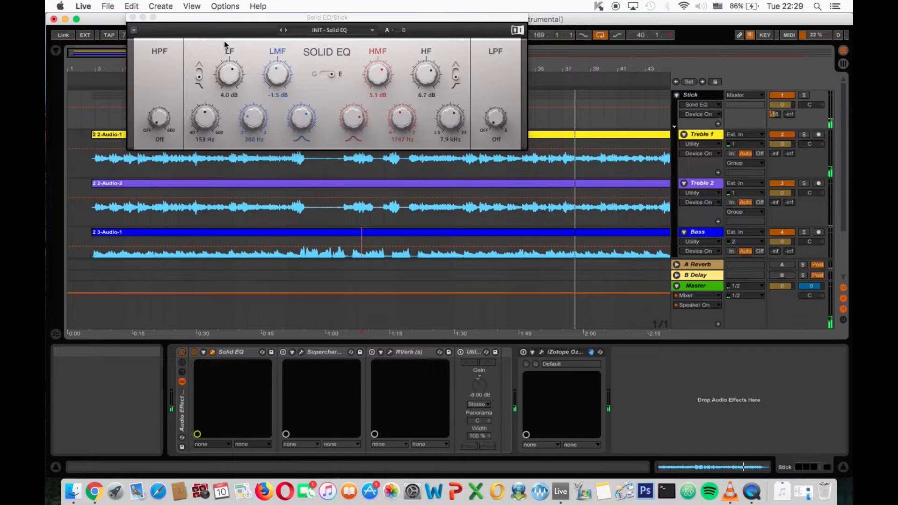
click(132, 18)
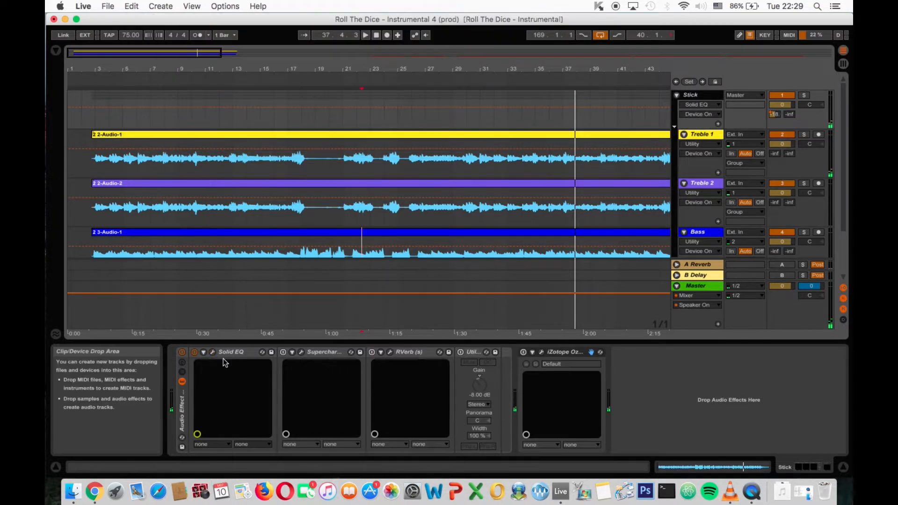
- Enable Supercharger on the Stick group, watch its compression while playing from about bar 36, and close its window
click(286, 352)
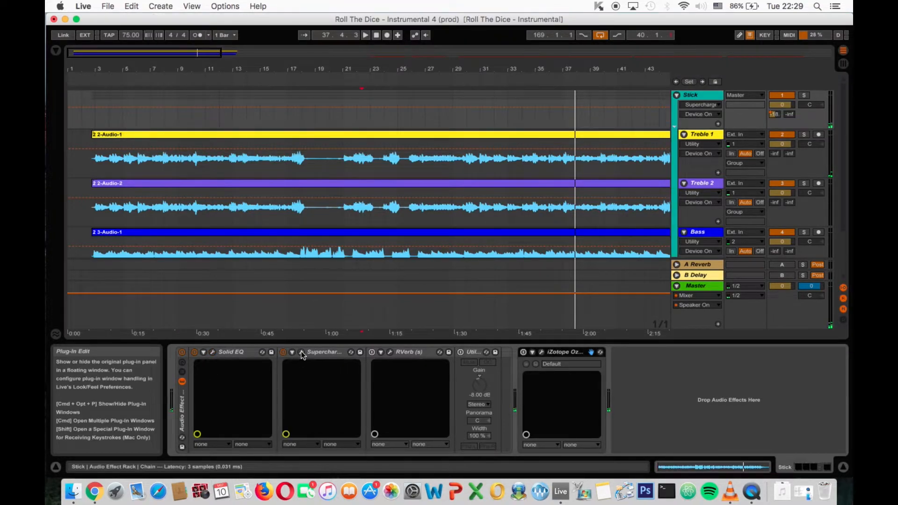
click(301, 351)
drag(321, 111, 321, 7)
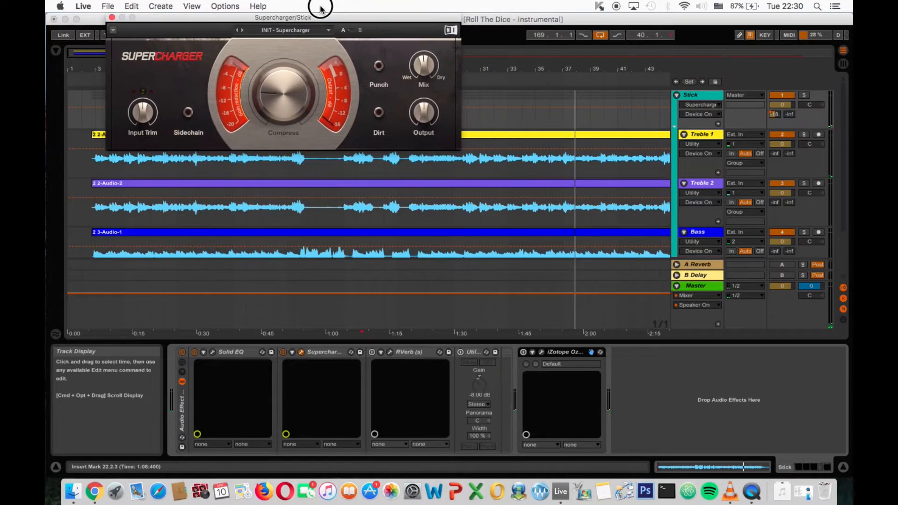
click(545, 76)
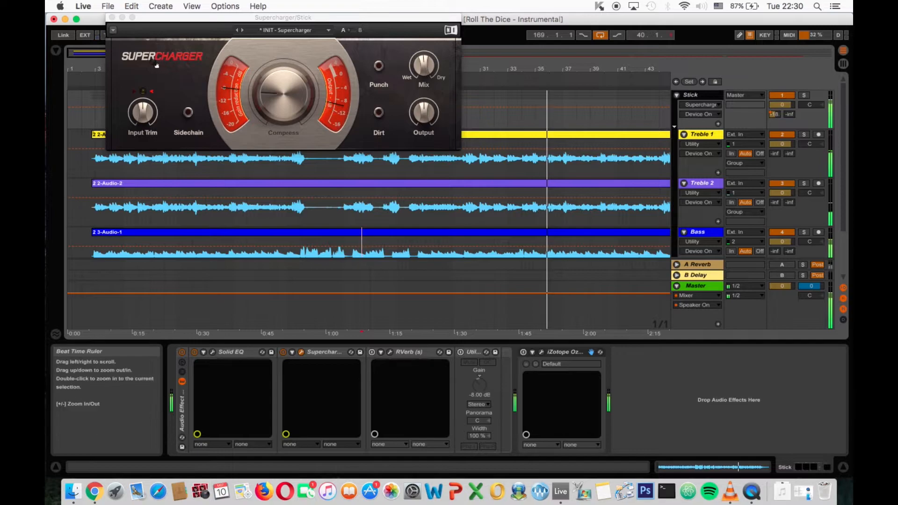
click(419, 67)
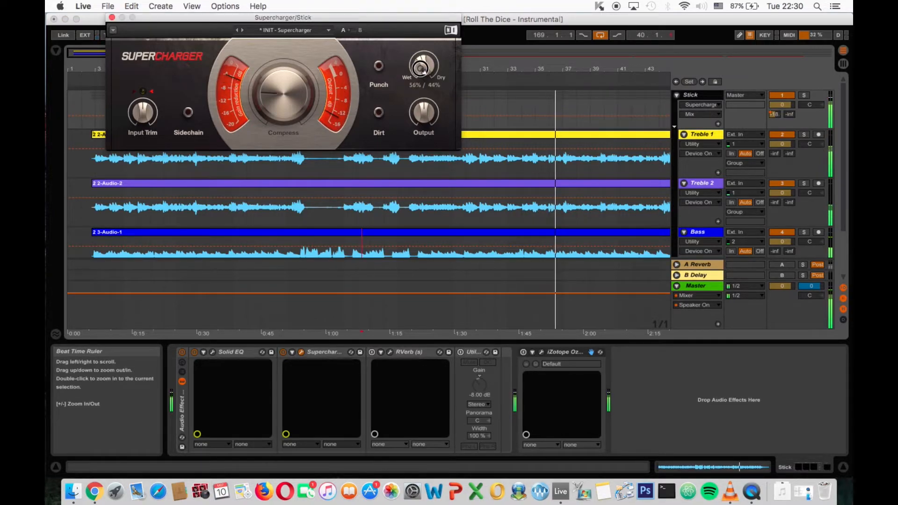
click(112, 18)
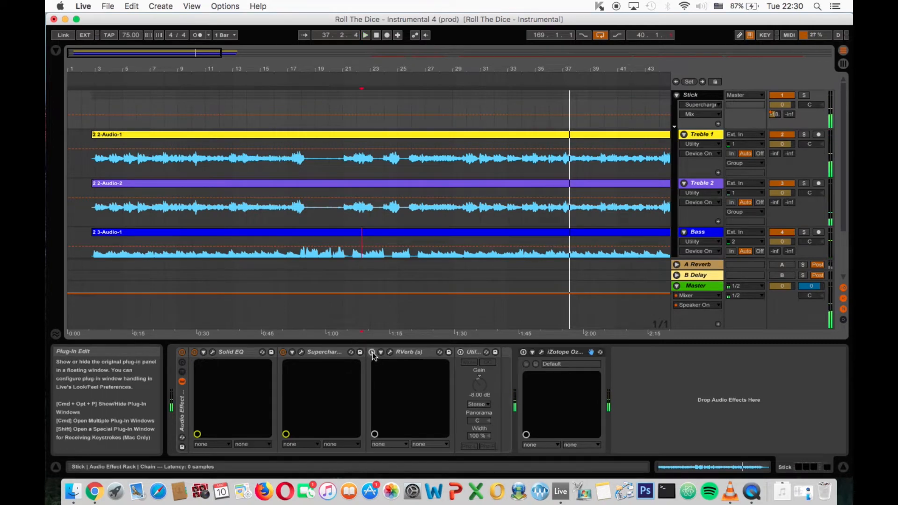
- Enable RVerb on the Stick group, inspect its reverb settings while playing from about bar 36, and close its window
click(371, 351)
click(389, 351)
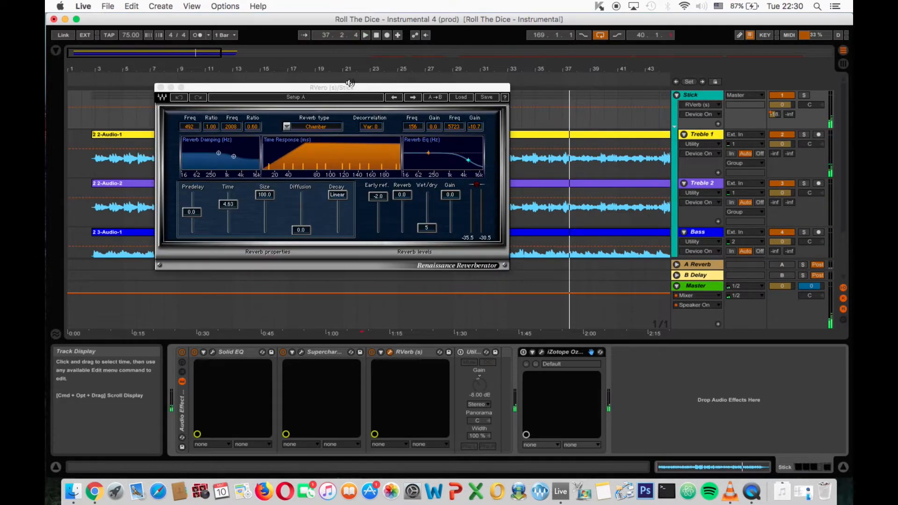
drag(347, 90, 341, 43)
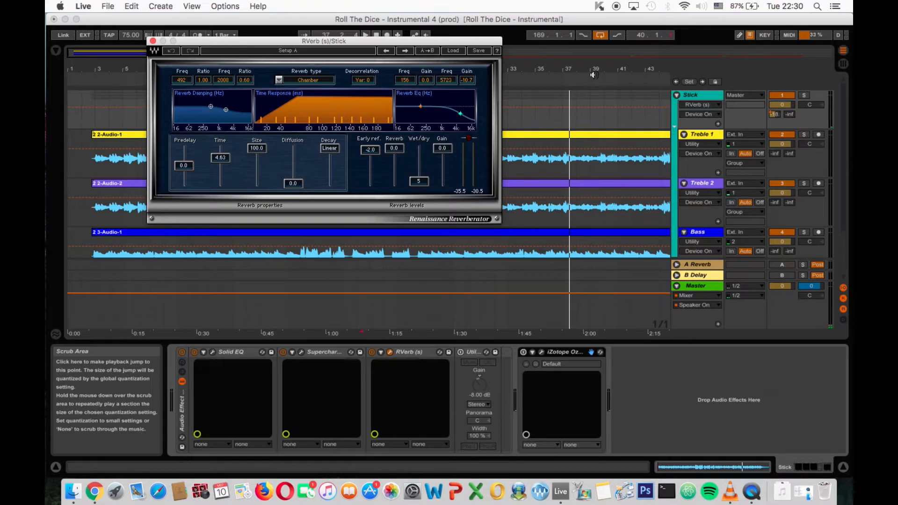
click(555, 83)
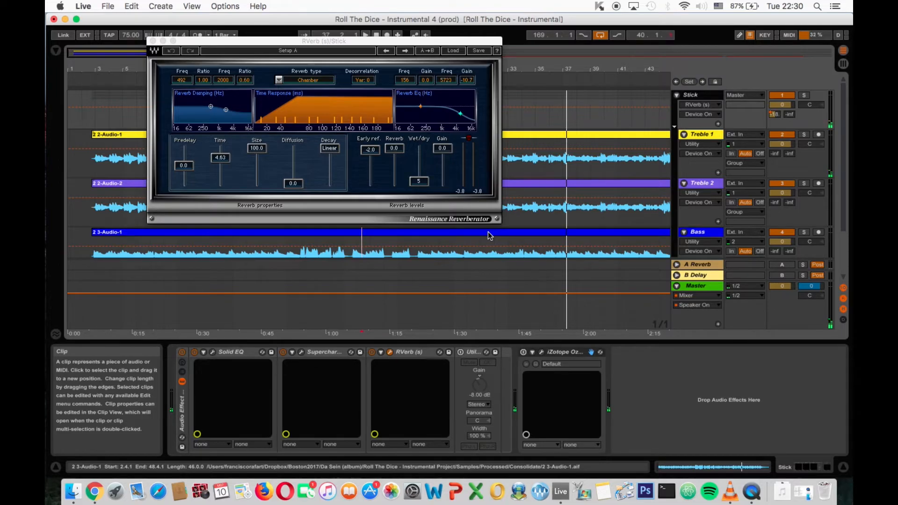
click(151, 42)
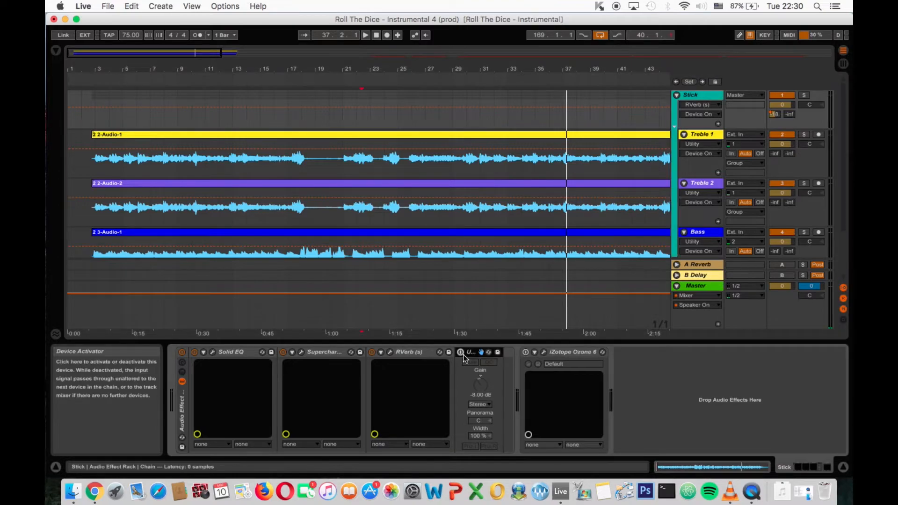
- Enable Utility and iZotope Ozone 6 on the Stick group, and open Ozone's window without loading a preset
click(460, 354)
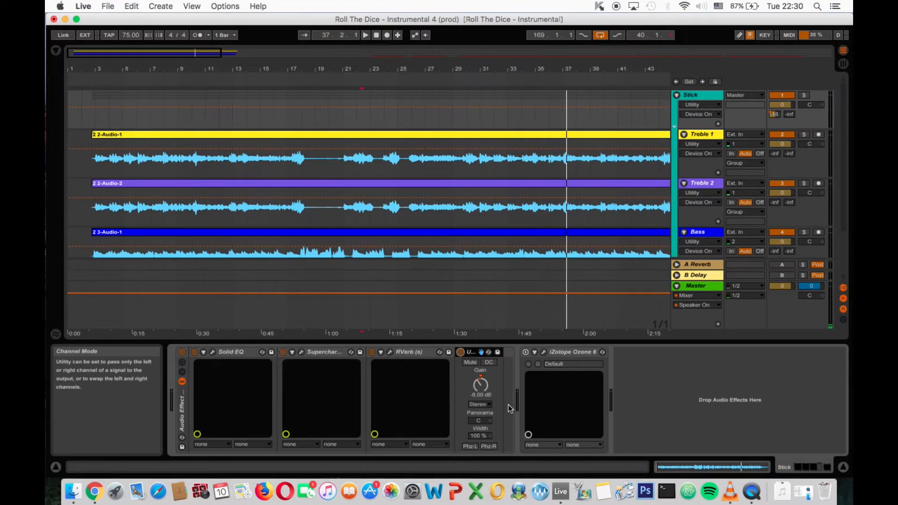
click(569, 354)
click(523, 352)
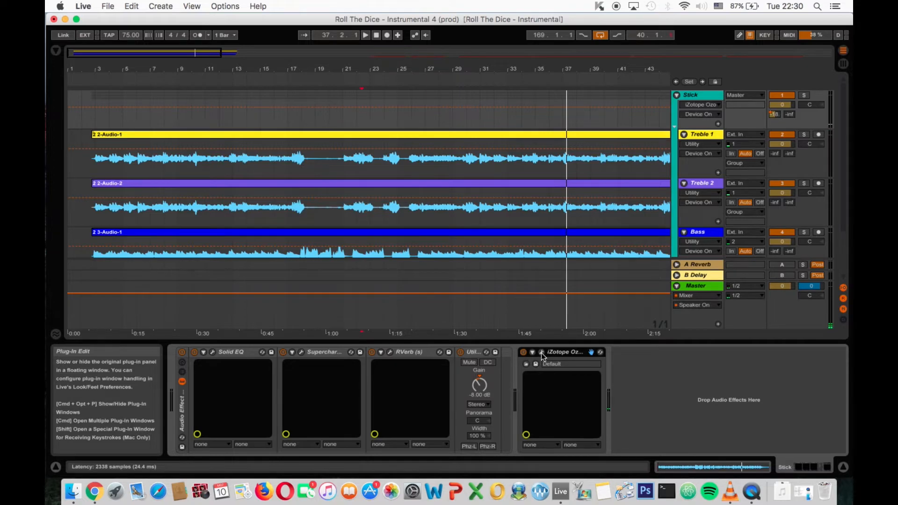
click(542, 353)
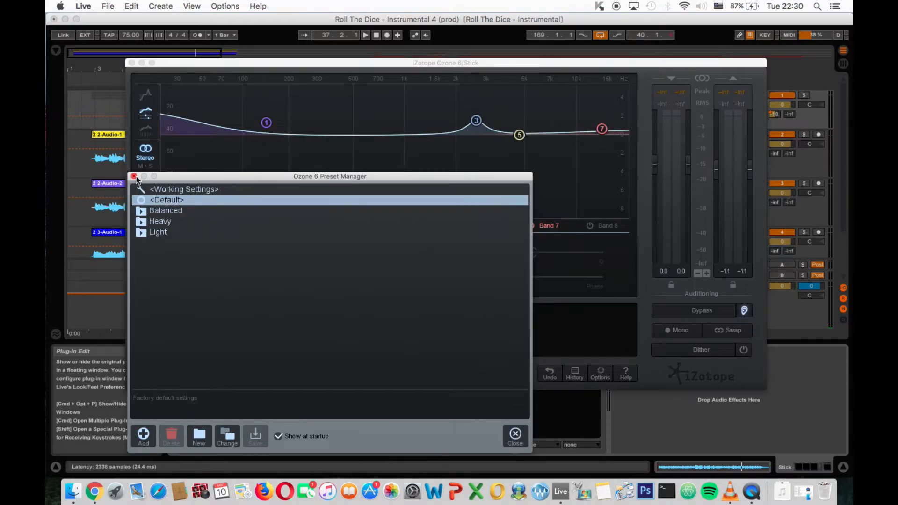
click(134, 177)
- Switch off Ozone's Equalizer, Exciter and Maximizer modules
click(139, 349)
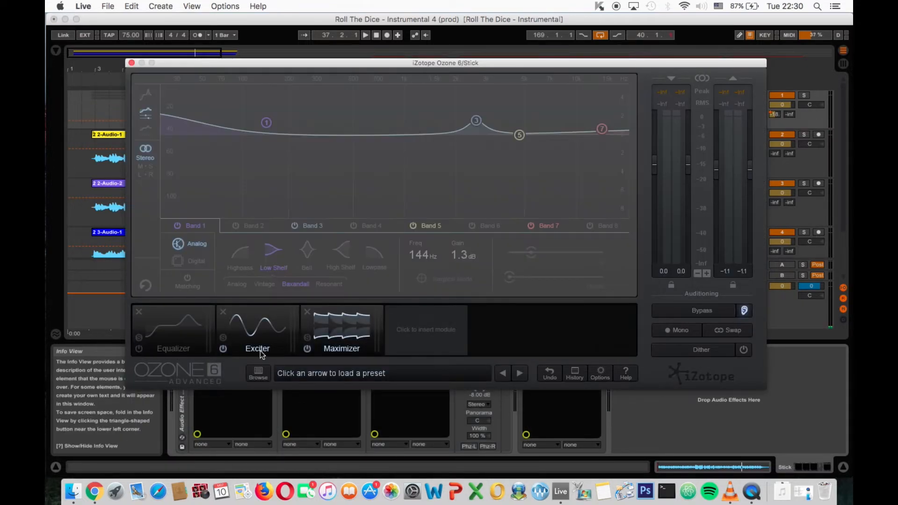
click(307, 349)
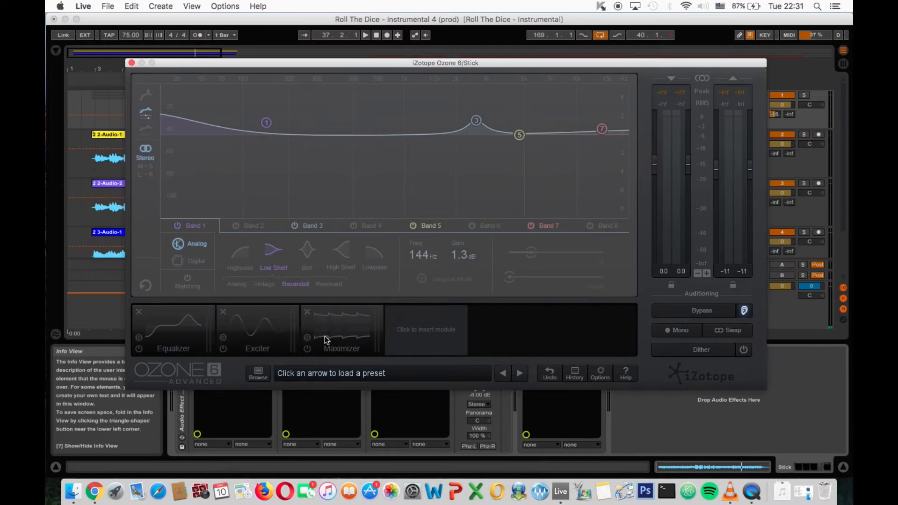
drag(375, 67, 374, 51)
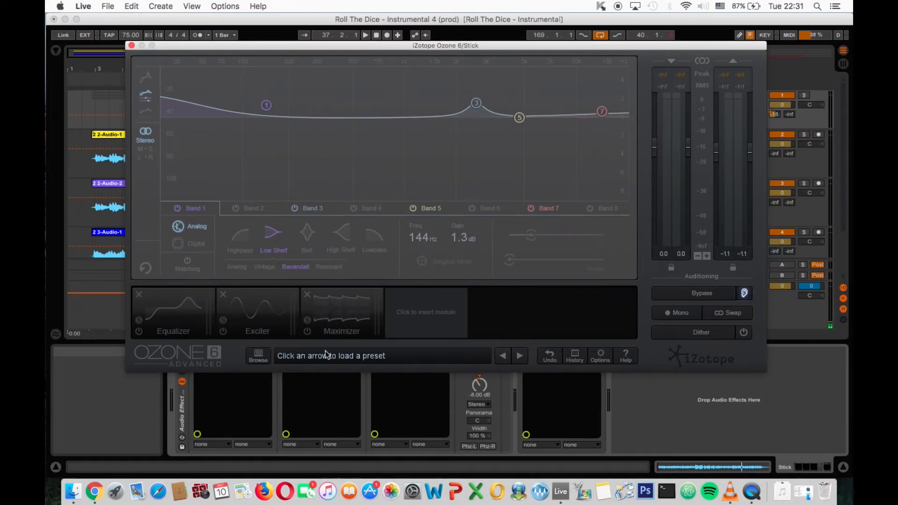
- Enable Ozone's Maximizer module during playback, listen from about bar 4, and inspect its ceiling and threshold
click(113, 196)
key(space)
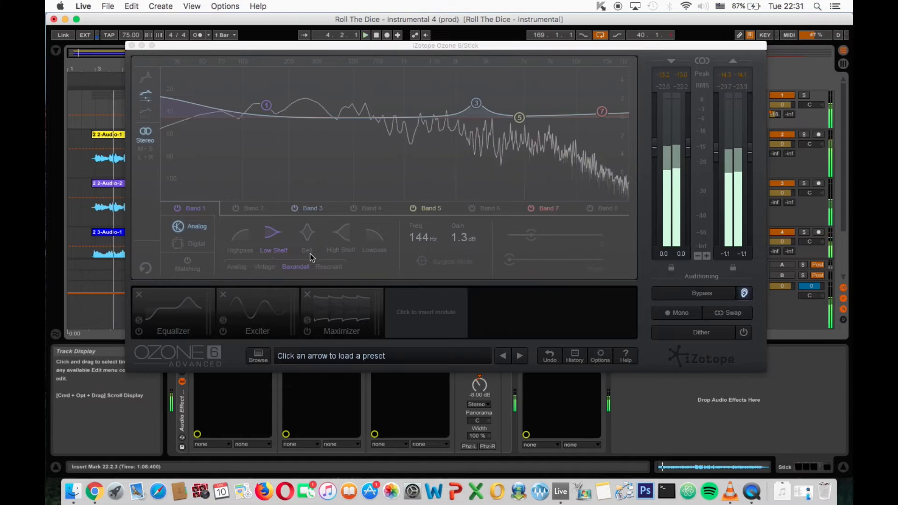
click(322, 309)
click(307, 331)
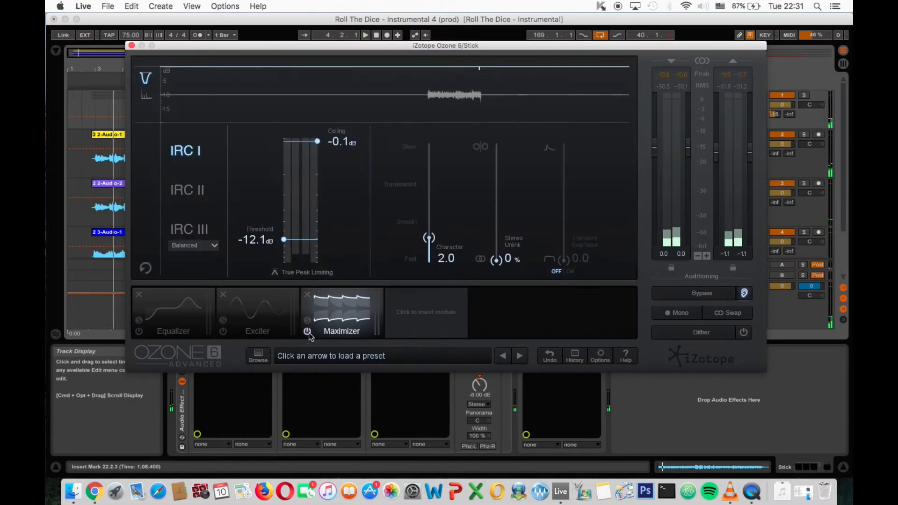
click(110, 85)
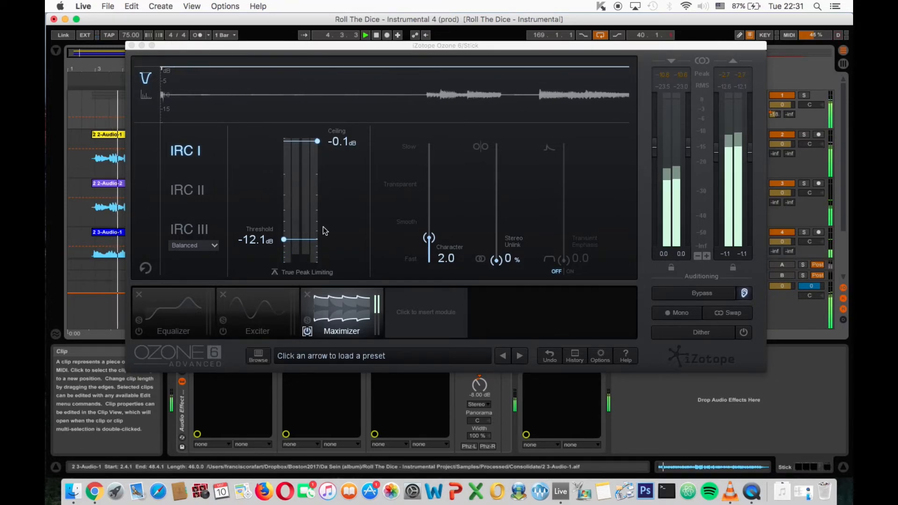
click(320, 142)
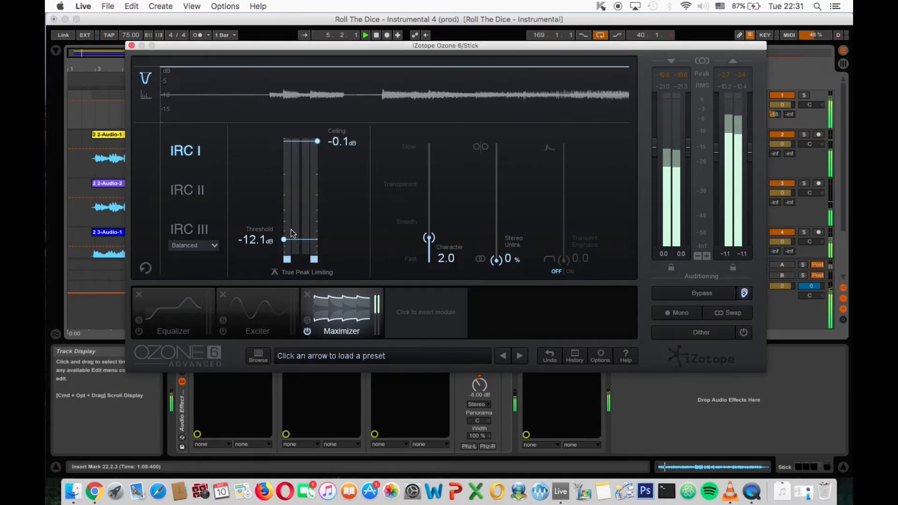
mouse_move(284, 239)
mouse_down()
mouse_move(283, 252)
mouse_move(284, 244)
mouse_up()
- Enable Ozone's Exciter module, try the Tape mode, and return it to Tube
click(238, 324)
click(224, 332)
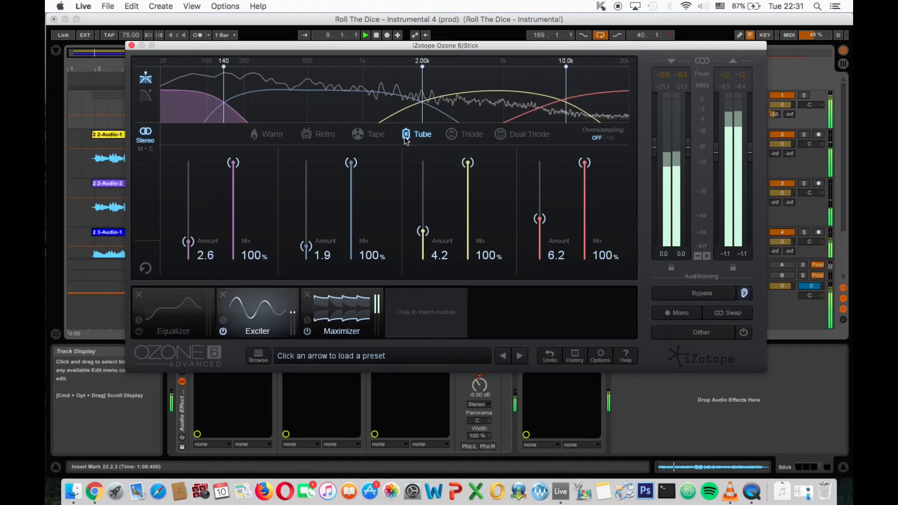
click(361, 135)
click(407, 134)
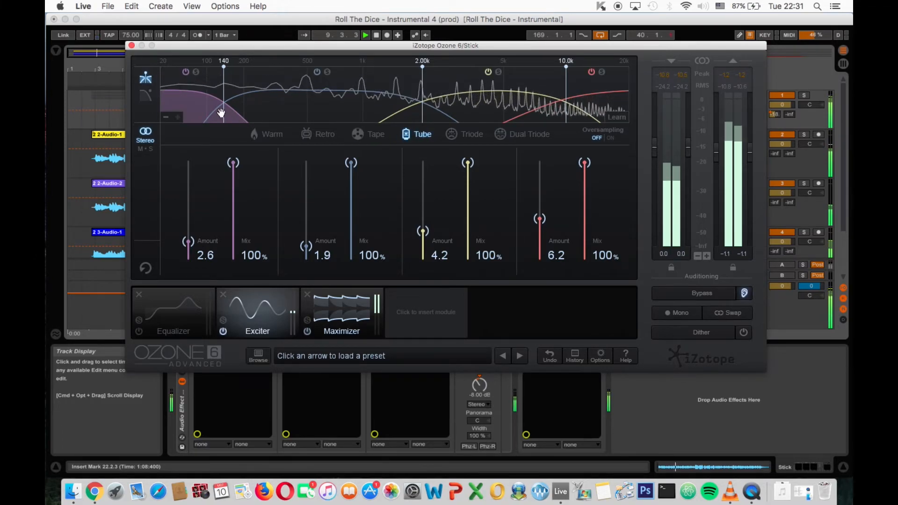
- Solo the Exciter's four frequency bands one after another, from lowest to highest, while listening from about bars 9 and 22
click(196, 72)
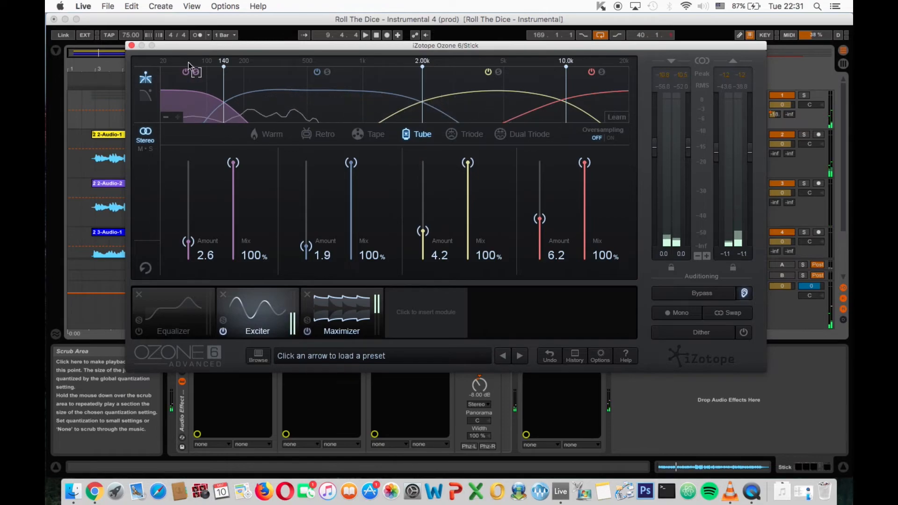
key(space)
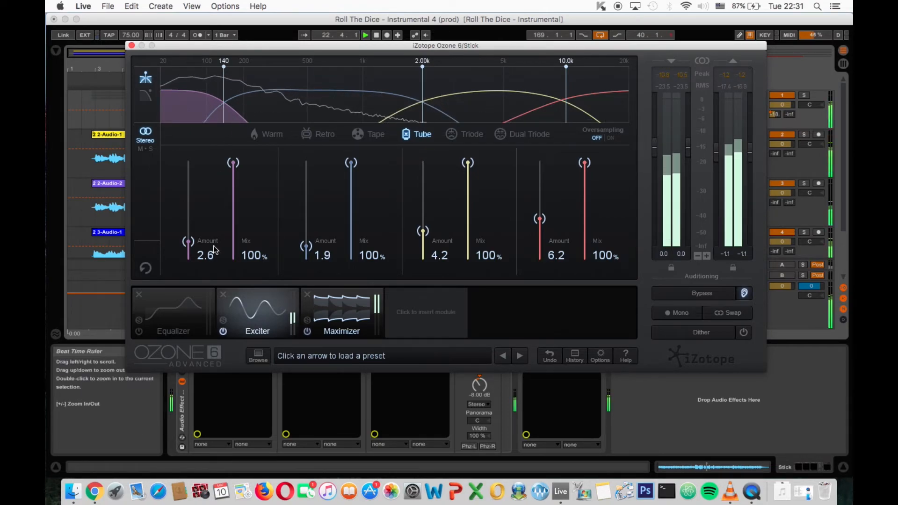
mouse_move(188, 242)
mouse_down()
mouse_move(189, 173)
mouse_move(189, 259)
mouse_move(188, 237)
mouse_move(191, 245)
mouse_up()
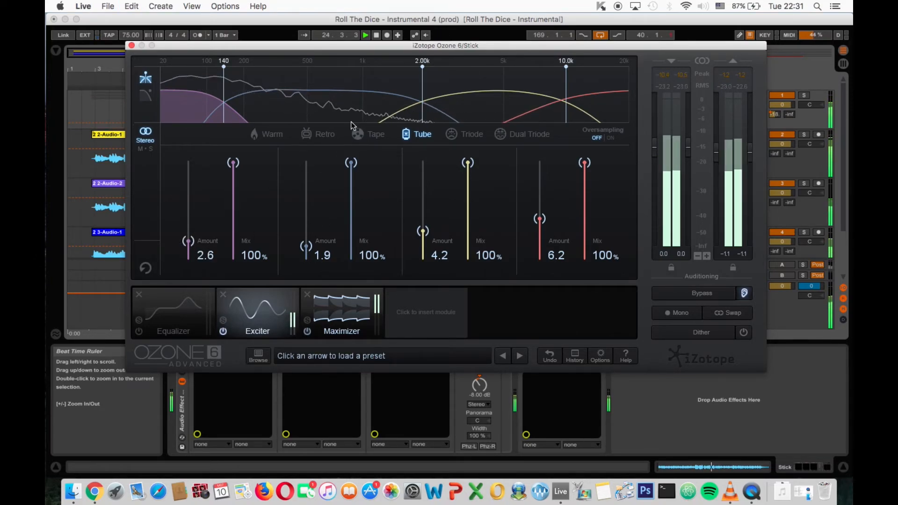
click(327, 72)
click(197, 72)
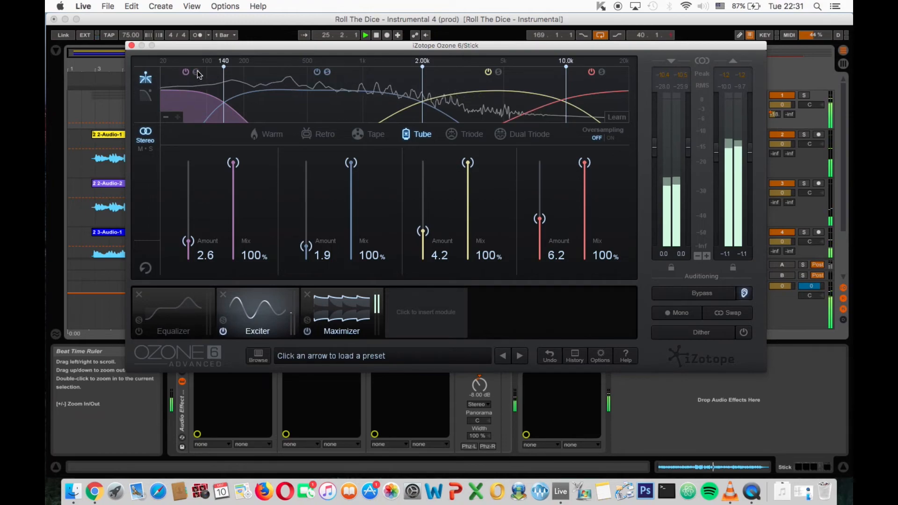
click(498, 73)
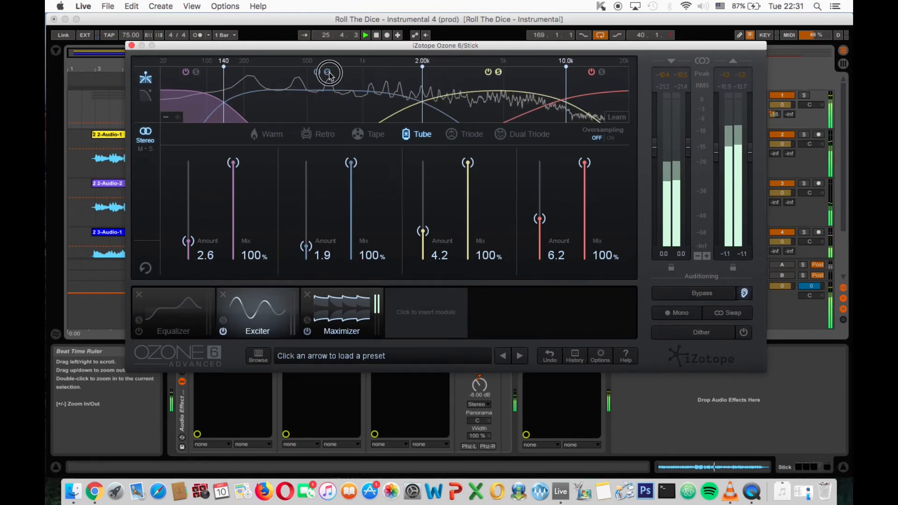
click(602, 72)
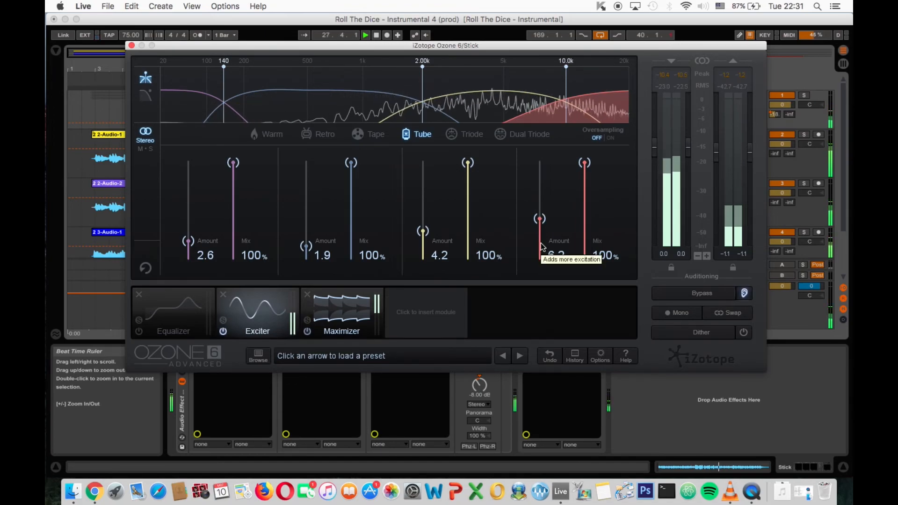
- Enable Ozone's Equalizer module, inspect its Band 3 boost, and close the Ozone window
click(140, 329)
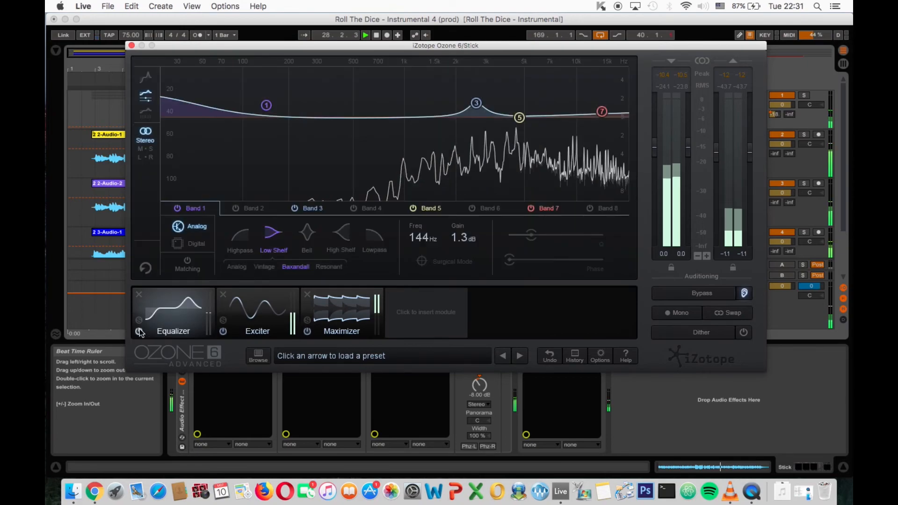
drag(475, 103, 476, 103)
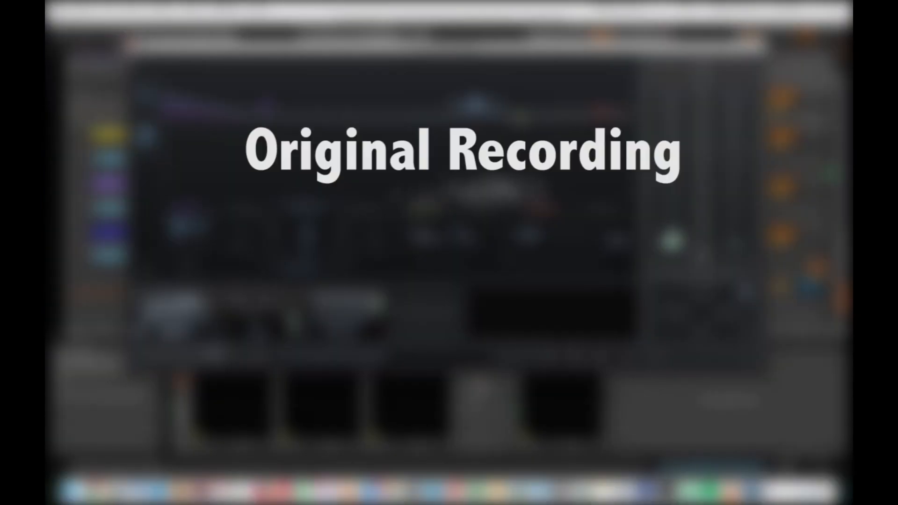
click(131, 46)
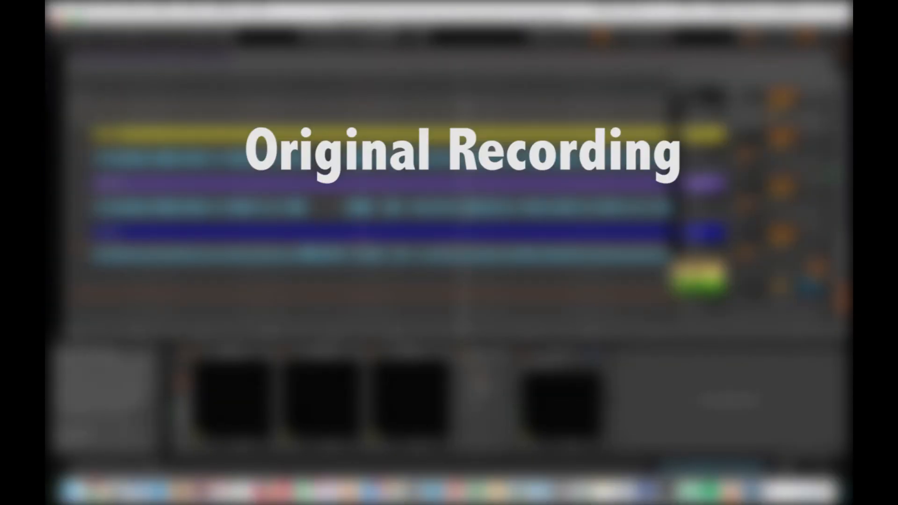